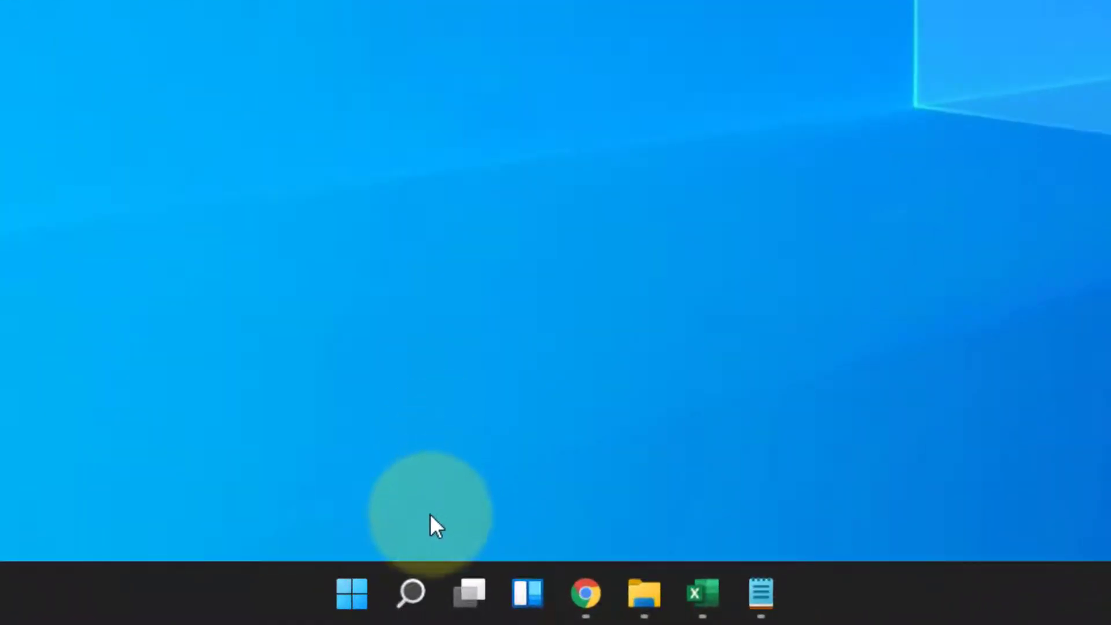
- Open Settings from the Start quick-link menu and run a Windows Update check
right_click(353, 593)
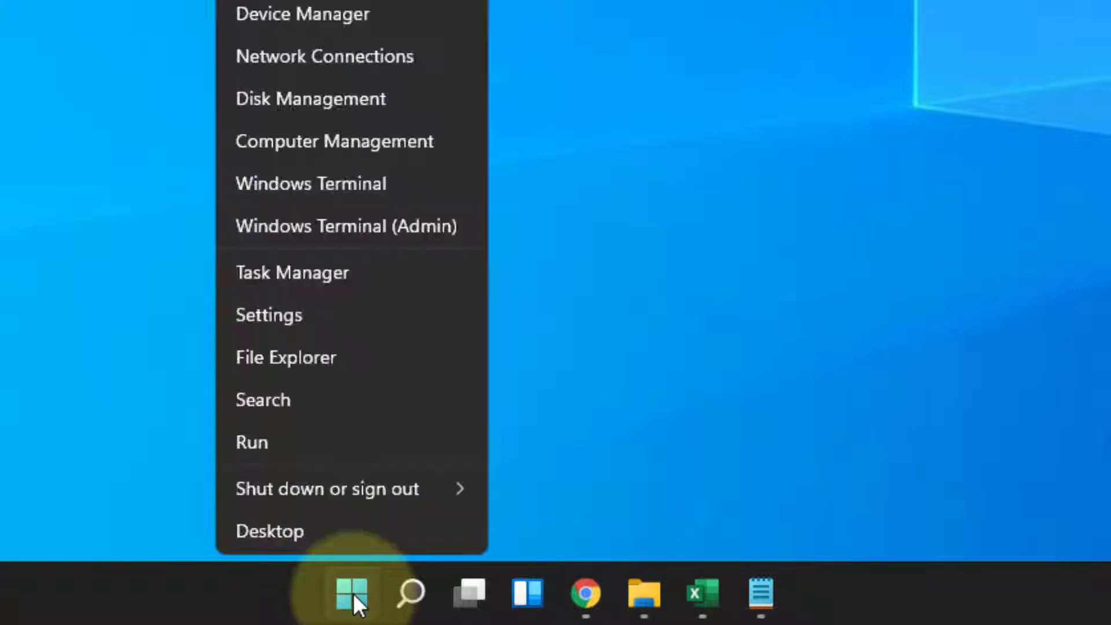
click(321, 324)
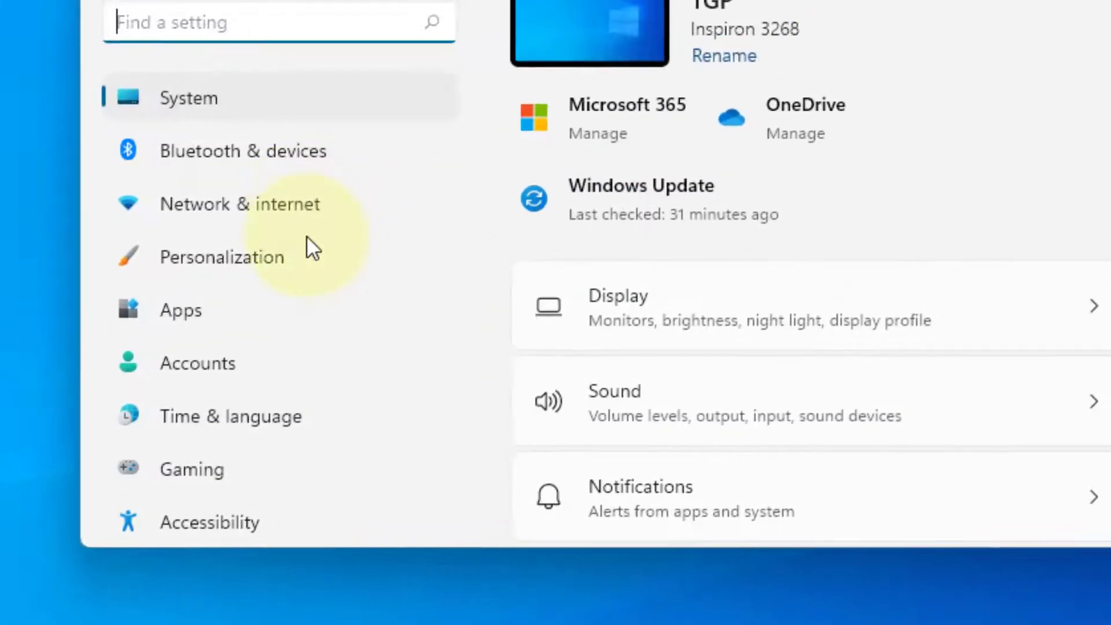
scroll(298, 347, down, 2)
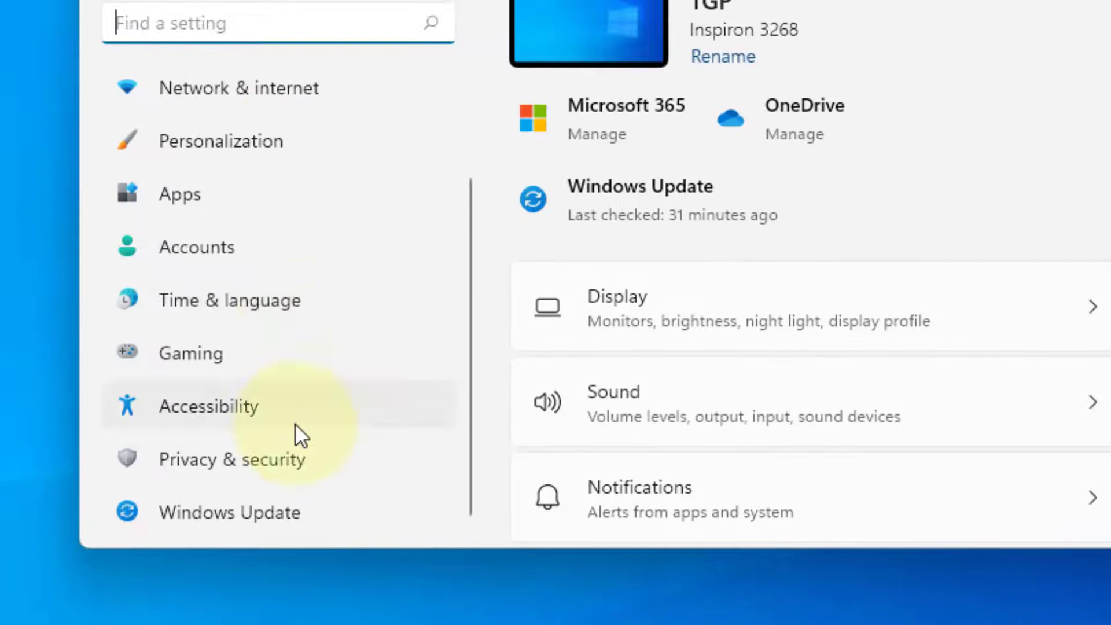
click(243, 523)
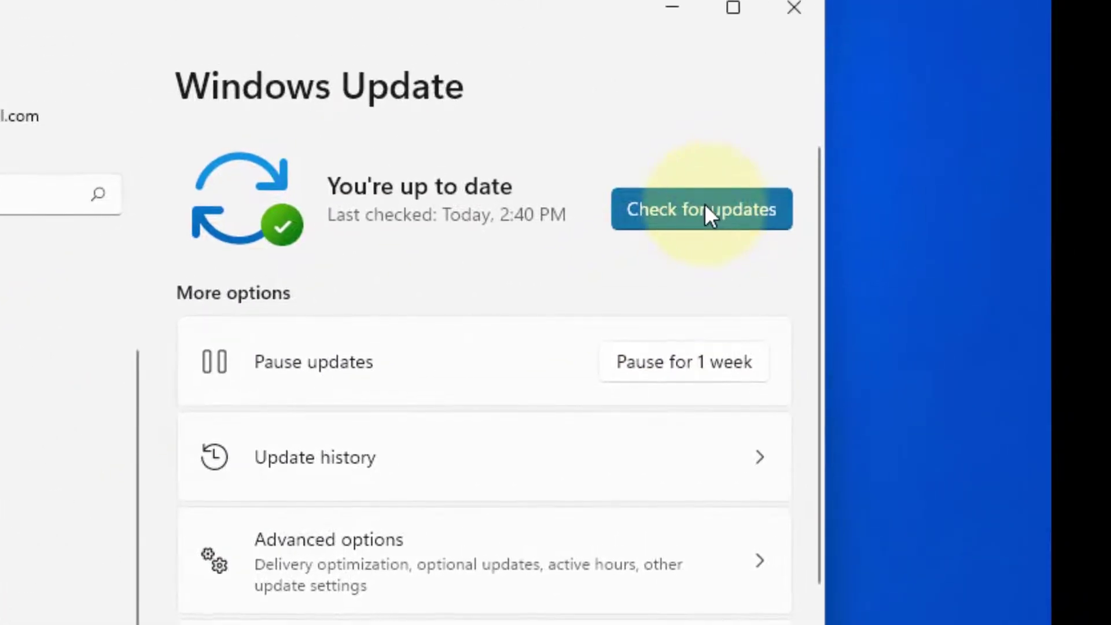
click(705, 207)
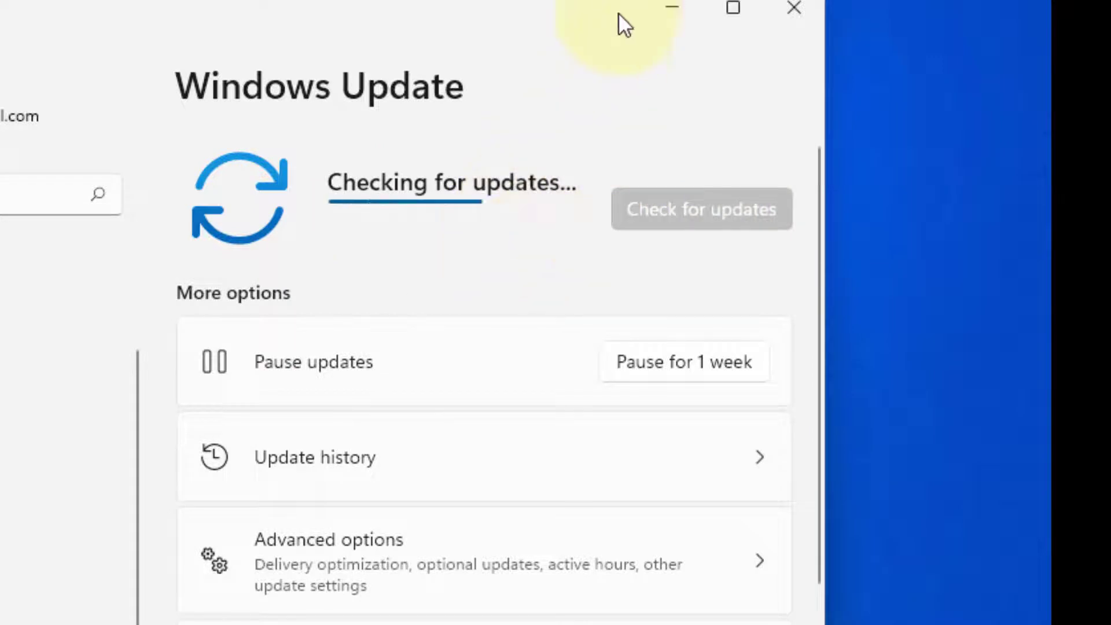
- Minimize Settings and search Windows for 'disk cleanup'
click(675, 16)
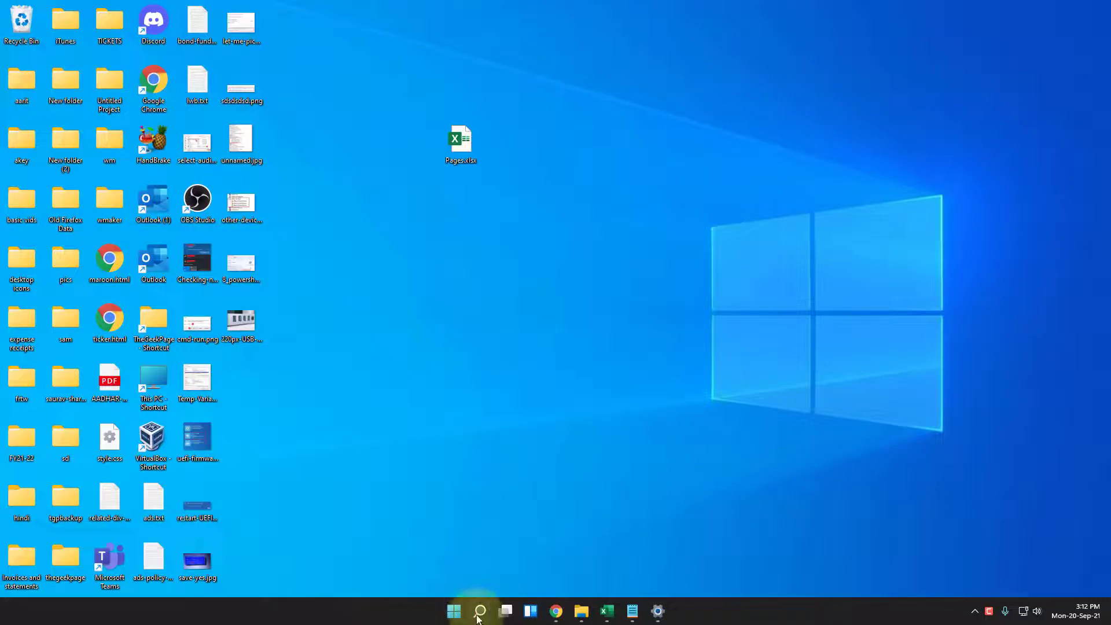
click(480, 612)
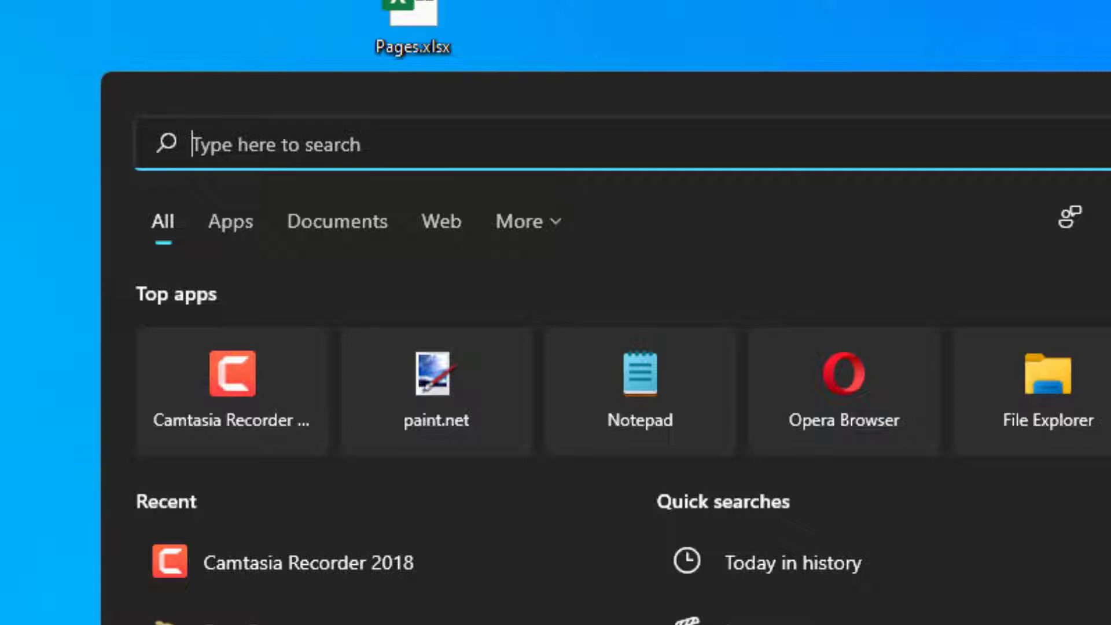
text(disk clean)
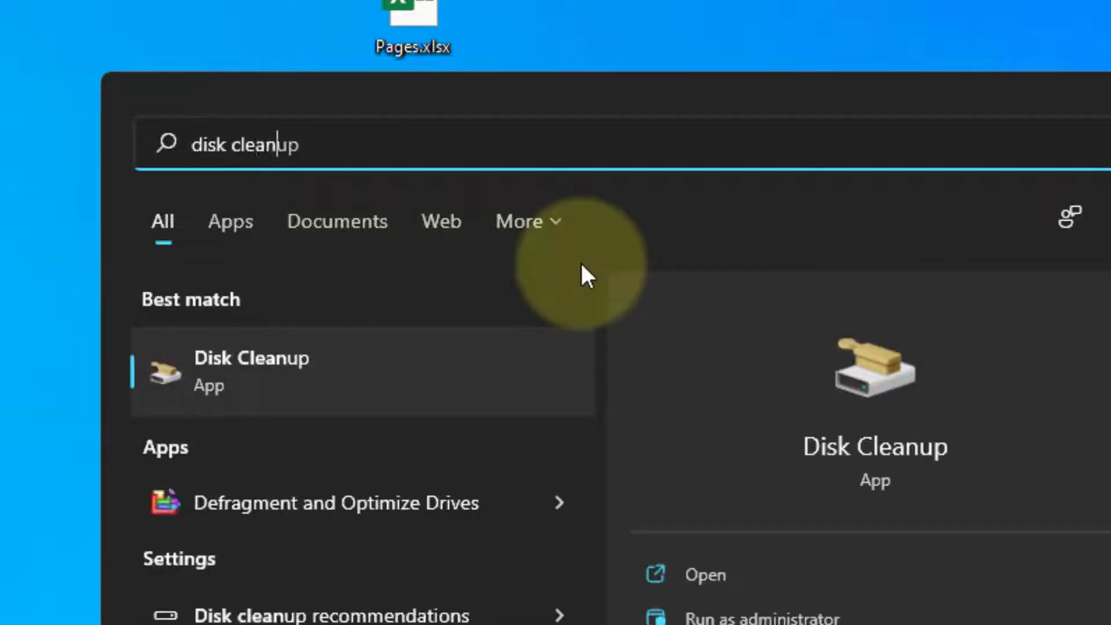
text(up)
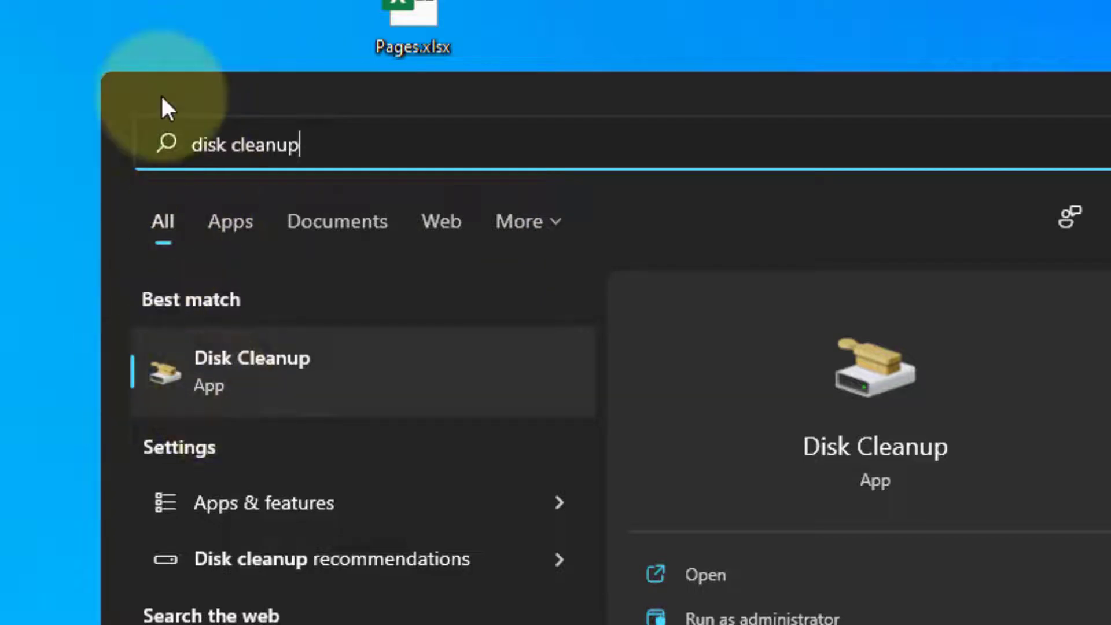
- Run Disk Cleanup on drive C: and mark Defender, error report and DirectX Shader Cache files
click(279, 389)
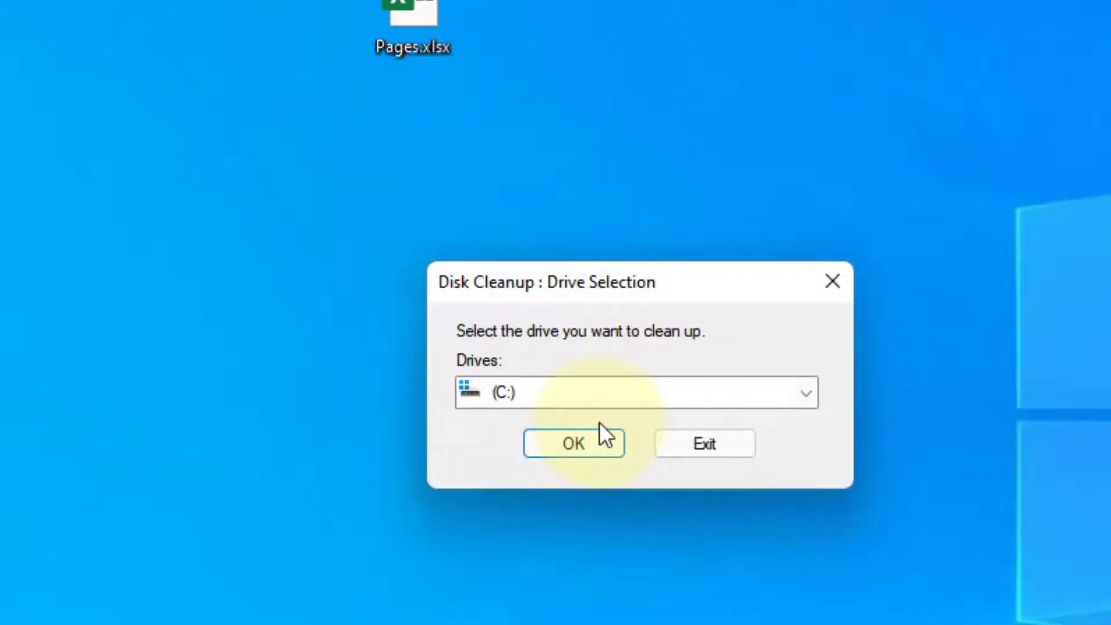
click(596, 447)
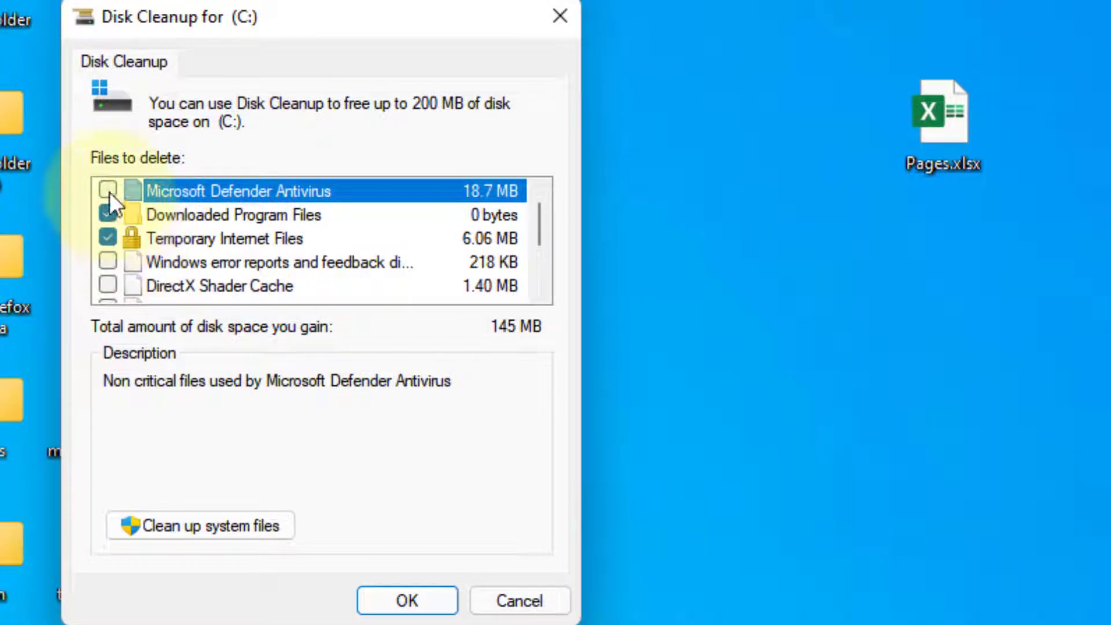
click(108, 191)
click(109, 260)
click(109, 286)
- Also mark Delivery Optimization Files, Recycle Bin and Temporary files, reaching 200 MB
scroll(113, 293, down, 2)
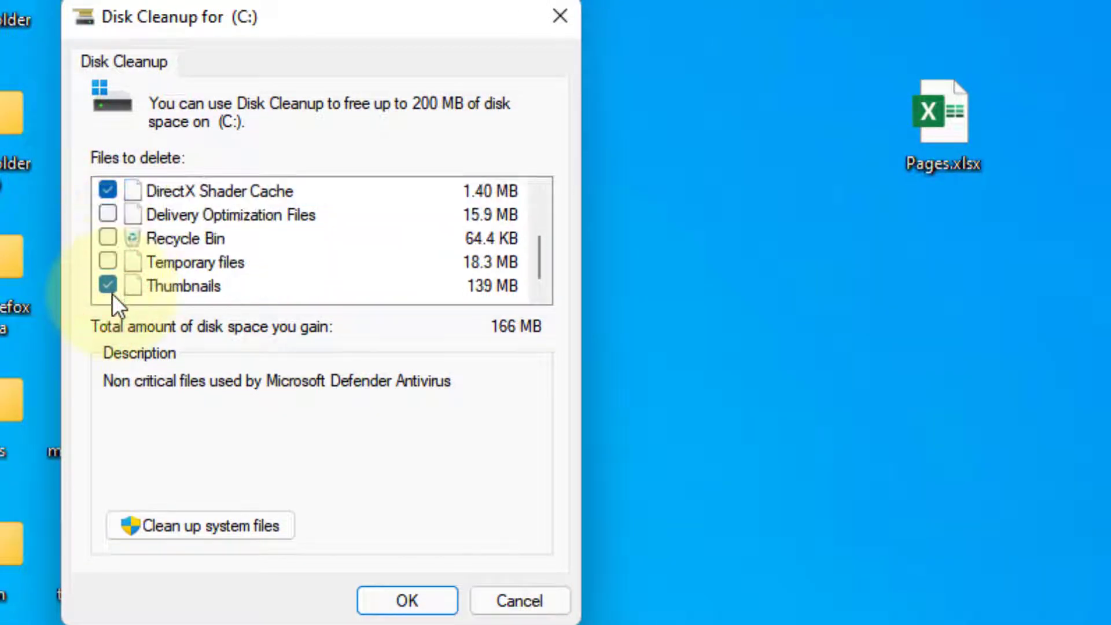
click(108, 215)
click(108, 238)
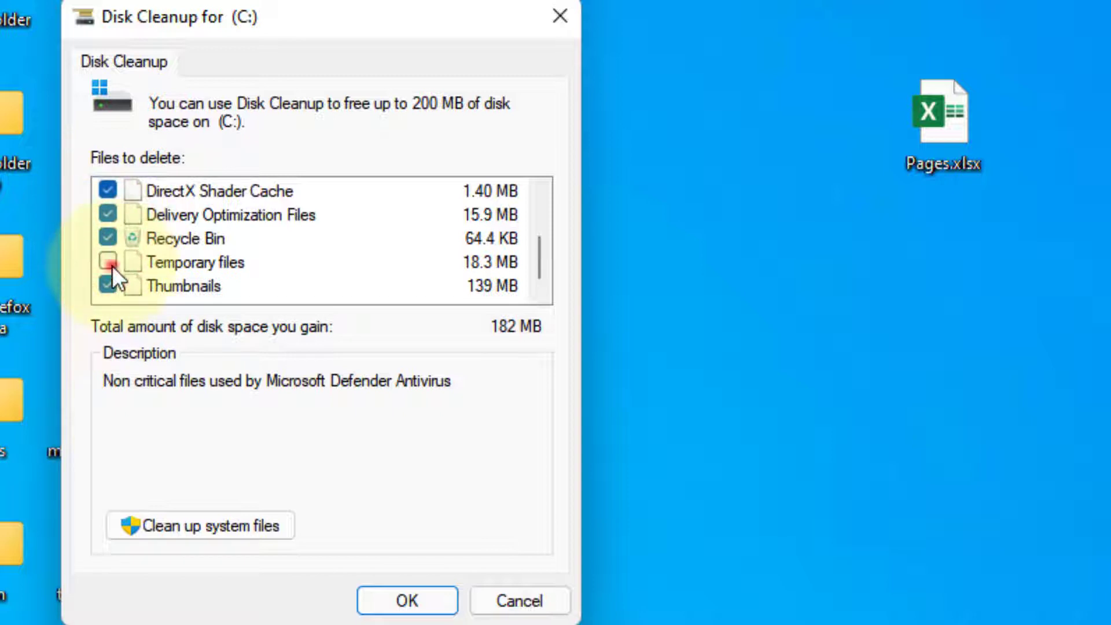
click(108, 262)
scroll(113, 250, up, 2)
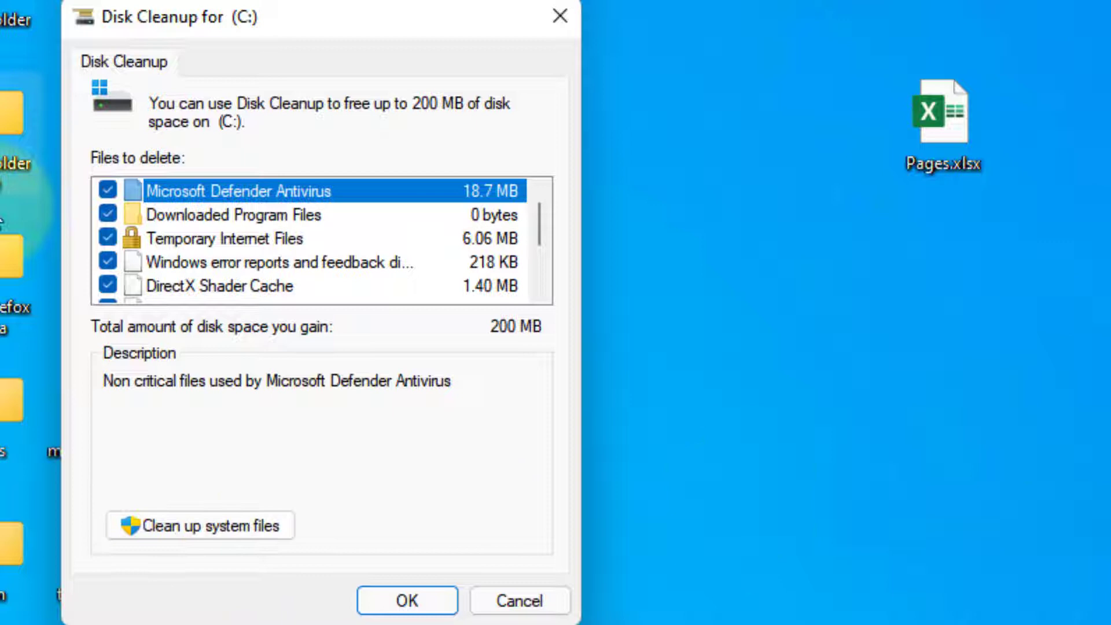
- Rescan C: with system files and mark Windows Update Cleanup, Defender, upgrade log and diagnostic database files
click(164, 527)
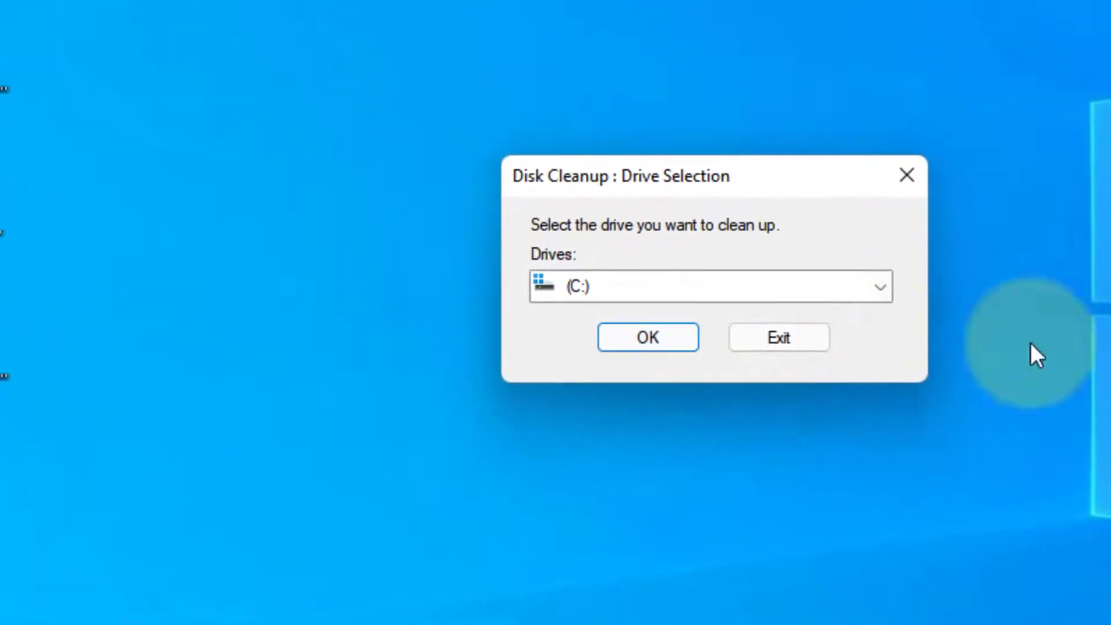
click(675, 343)
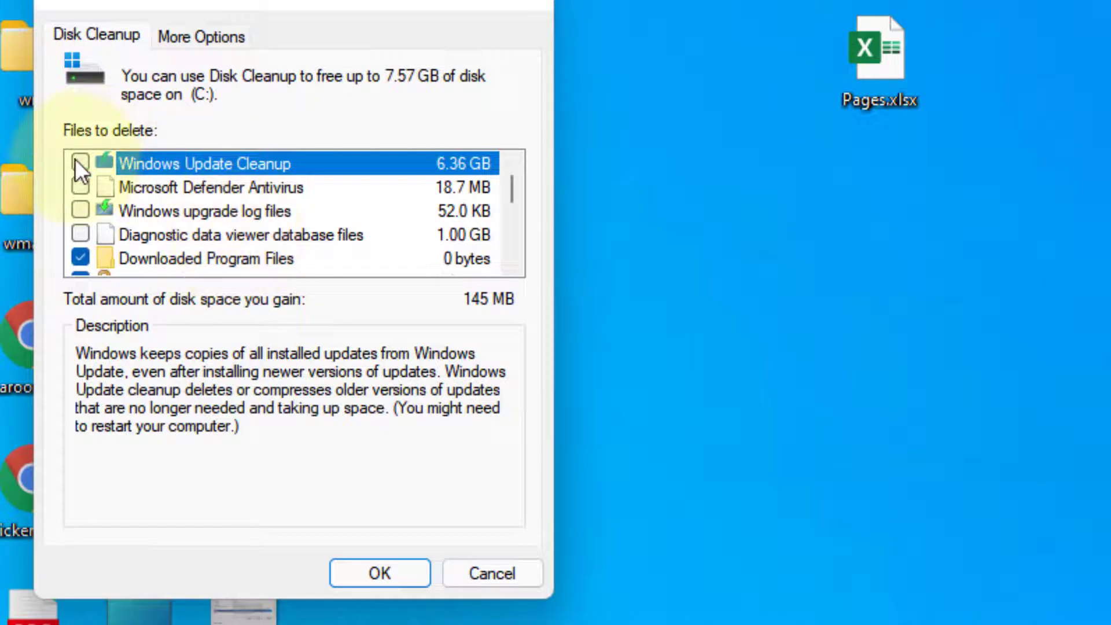
click(80, 162)
click(80, 187)
click(79, 211)
click(80, 234)
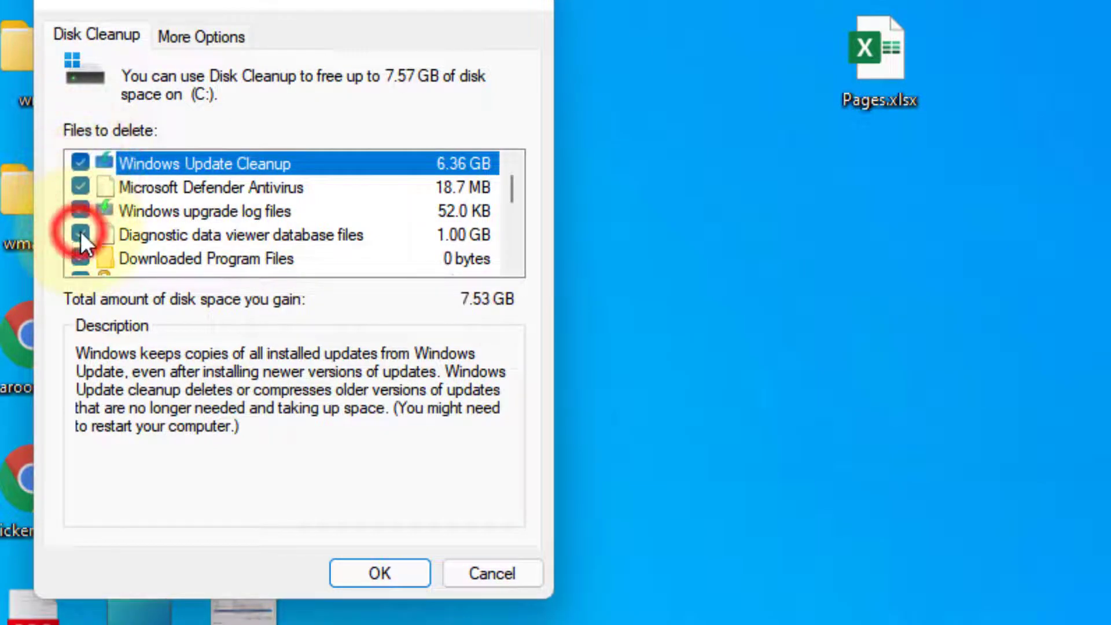
- Mark Windows error reports and DirectX Shader Cache for a 7.54 GB total, then close Disk Cleanup
scroll(86, 218, down, 2)
scroll(82, 210, up, 1)
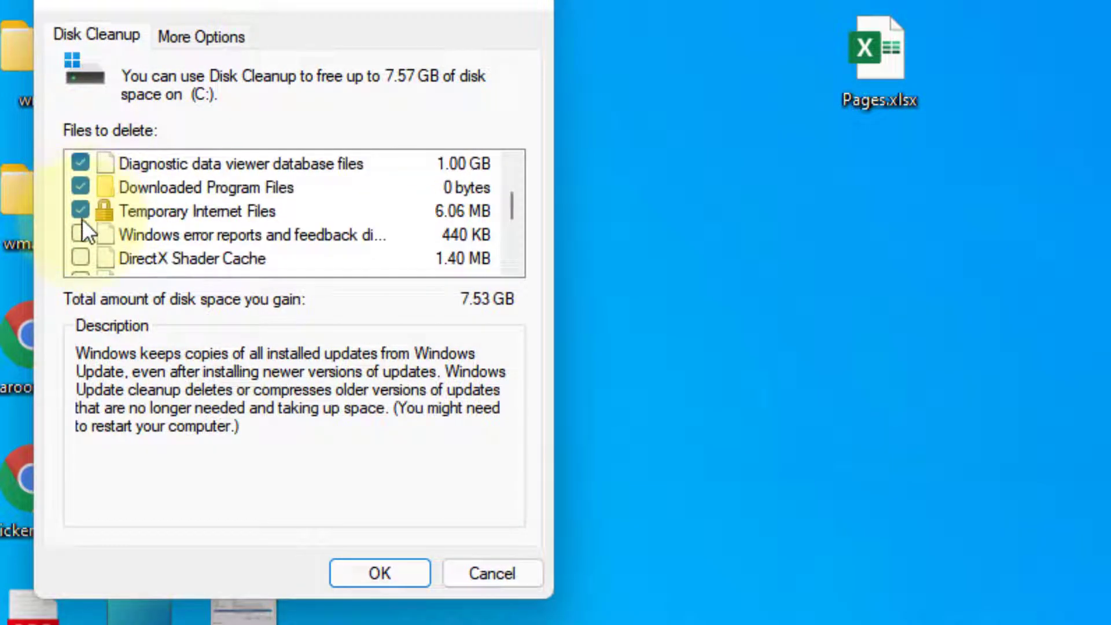
click(82, 233)
click(81, 258)
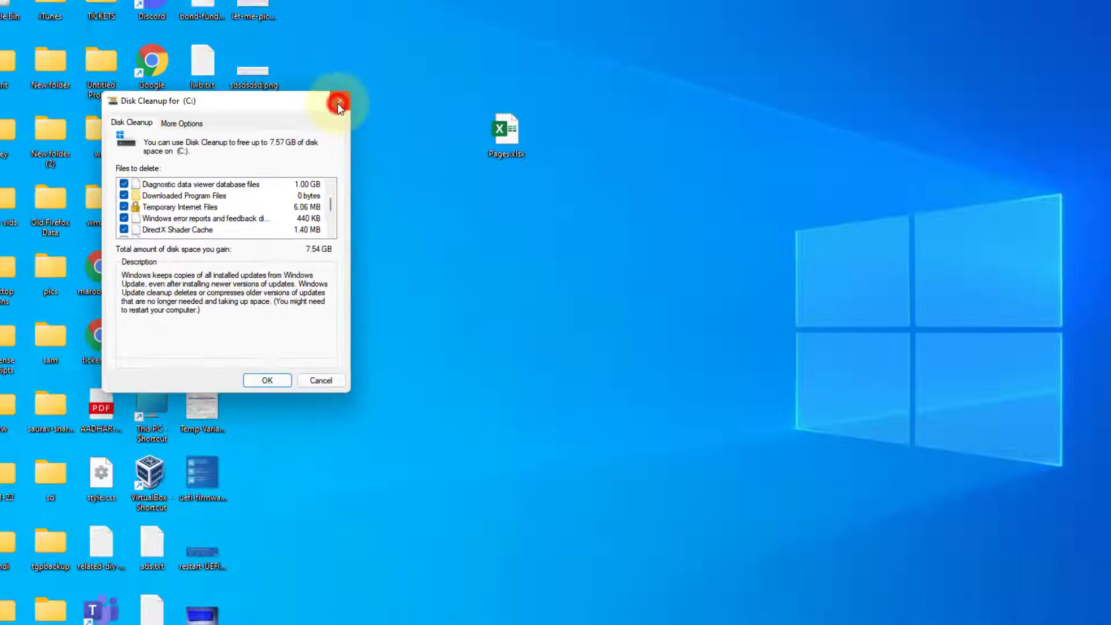
click(532, 6)
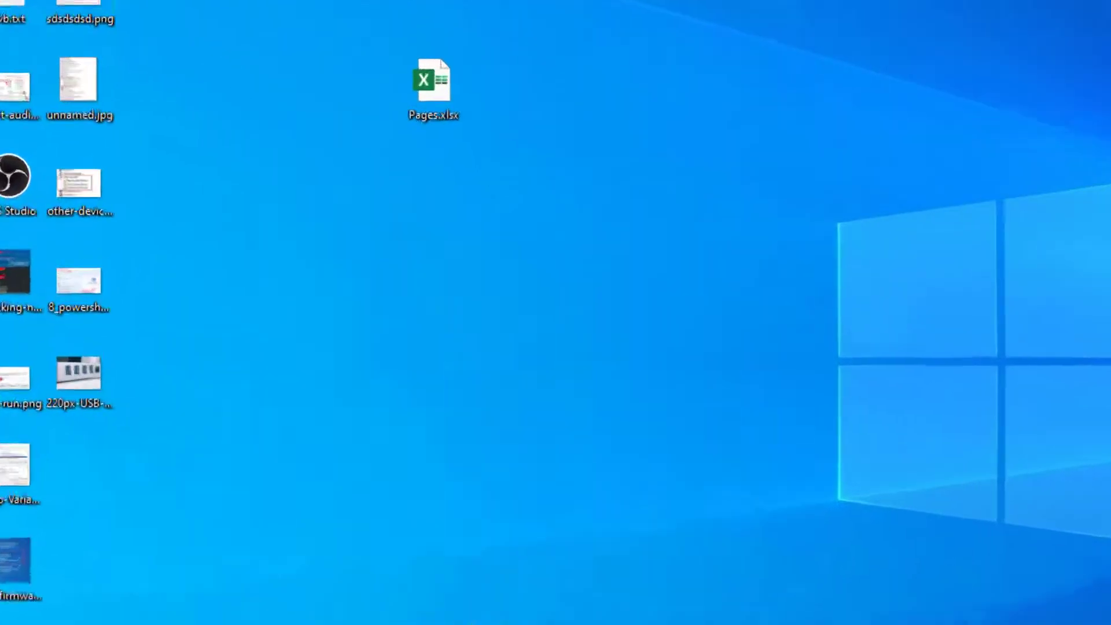
- Open powercfg.cpl Power Options and make High performance the active power plan
click(454, 610)
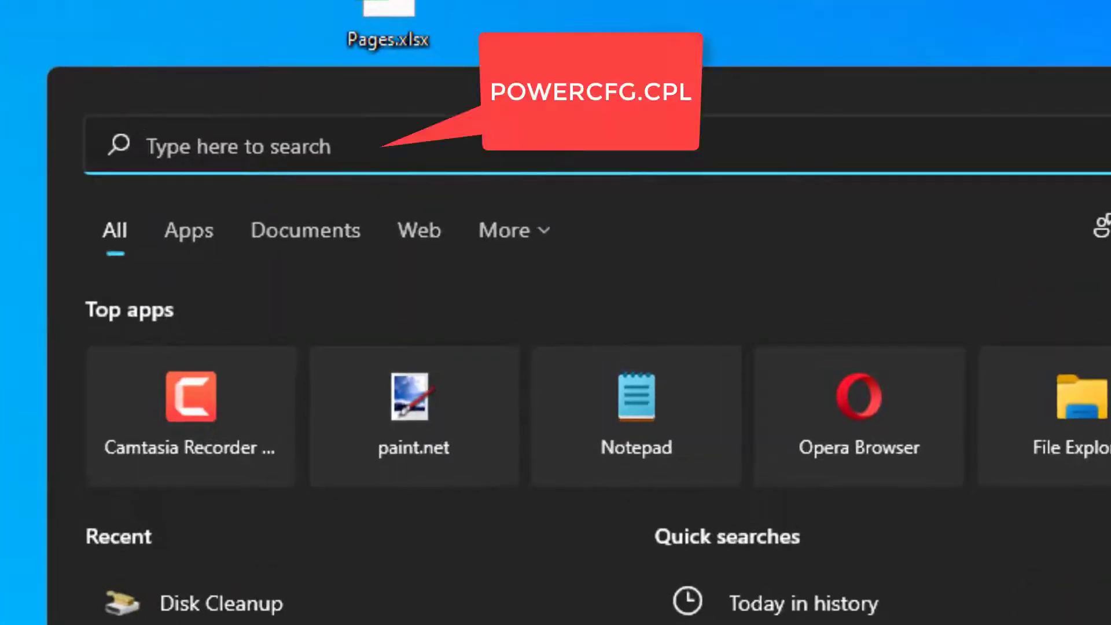
text(powercfg.cpl)
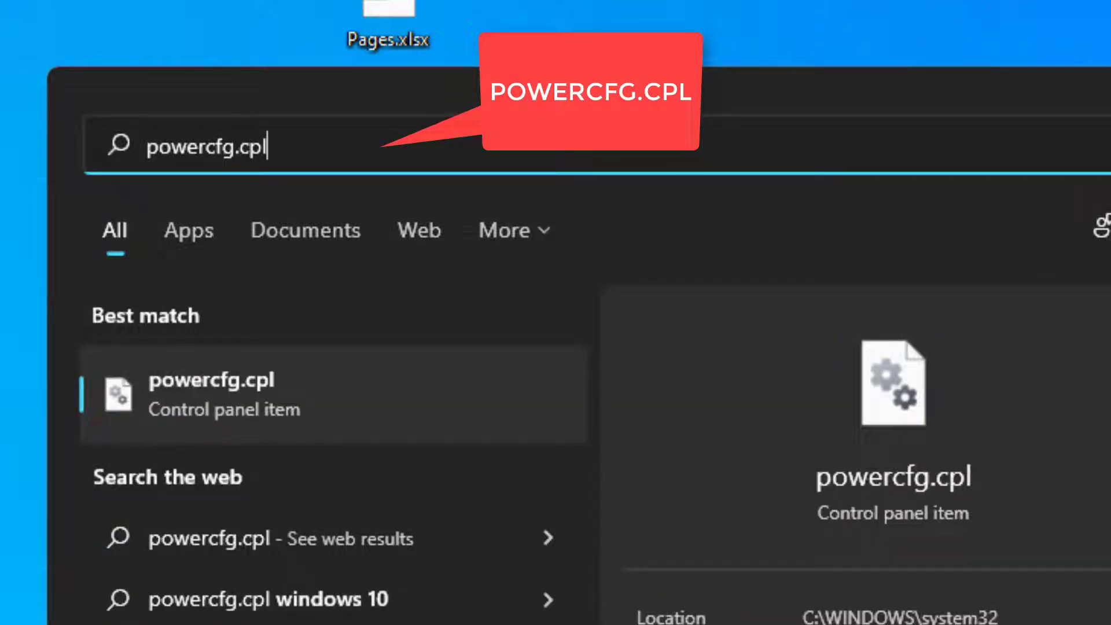
click(265, 392)
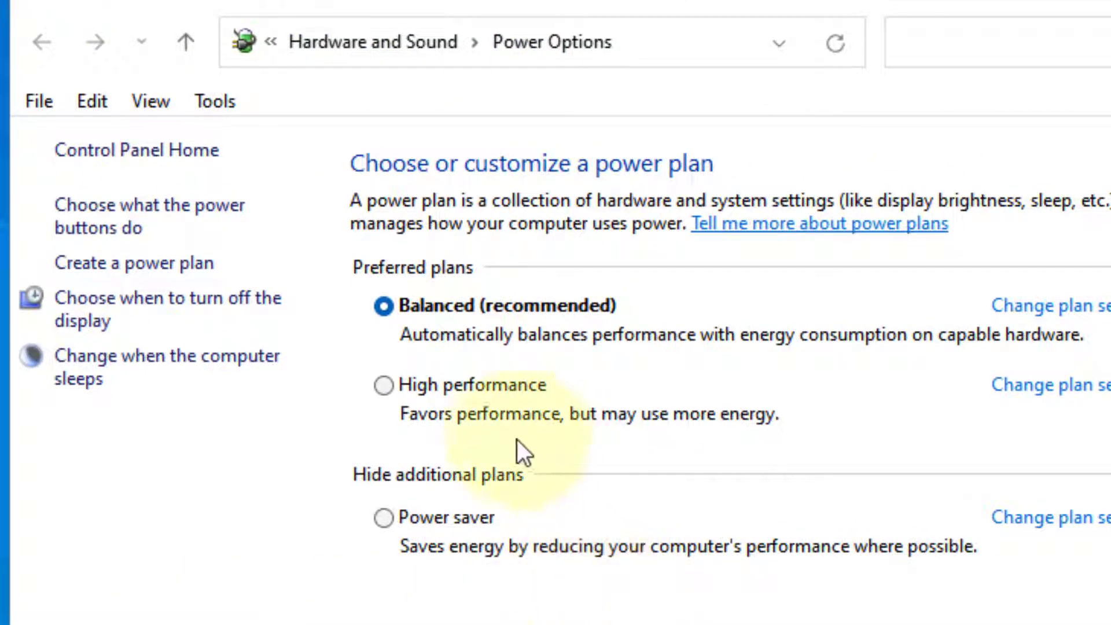
click(393, 400)
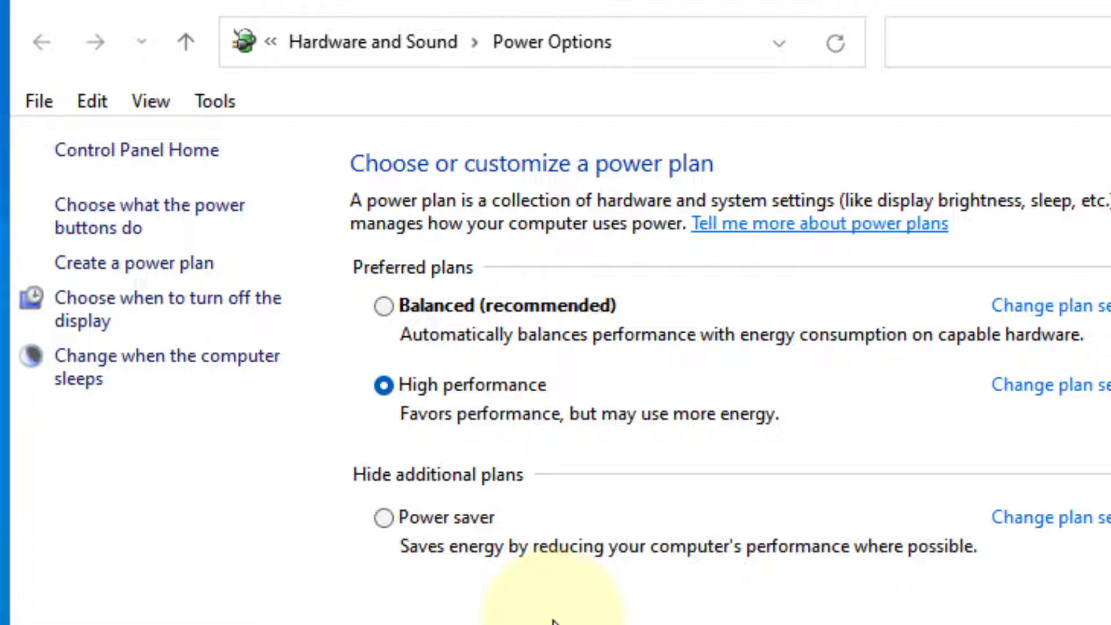
click(382, 478)
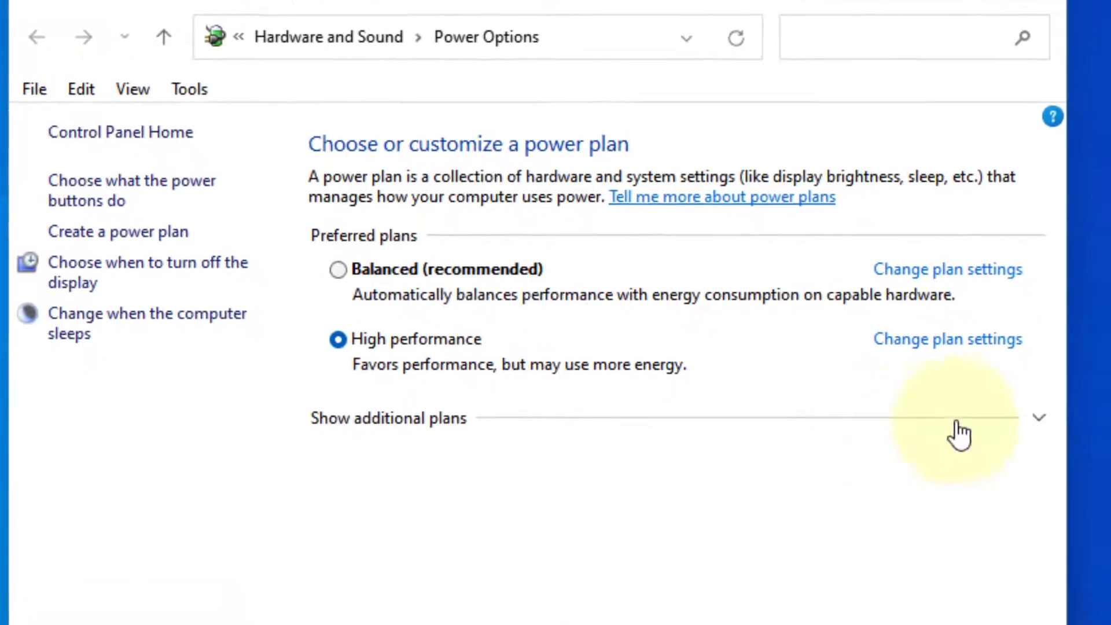
click(434, 421)
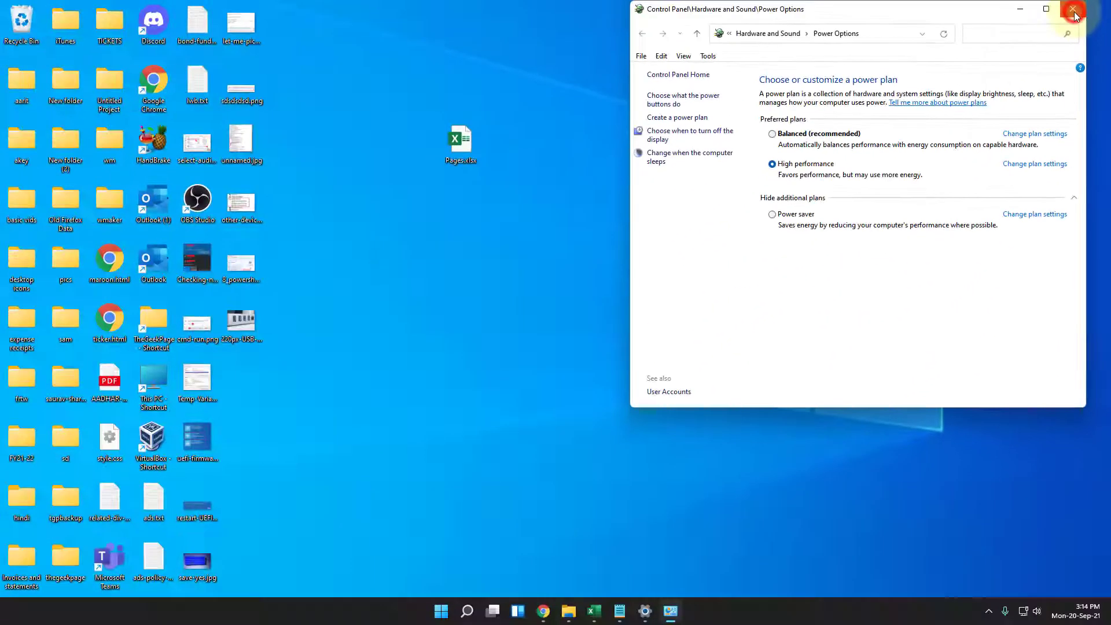
- Close Power Options, review the Notepad fix checklist, then search for msconfig
click(1078, 8)
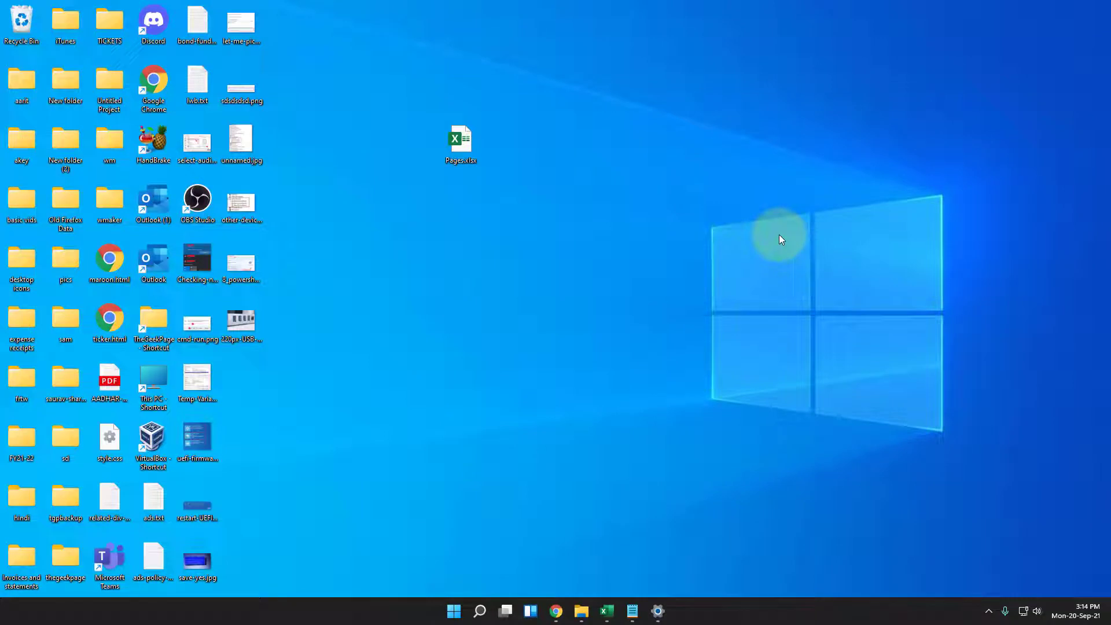
click(637, 611)
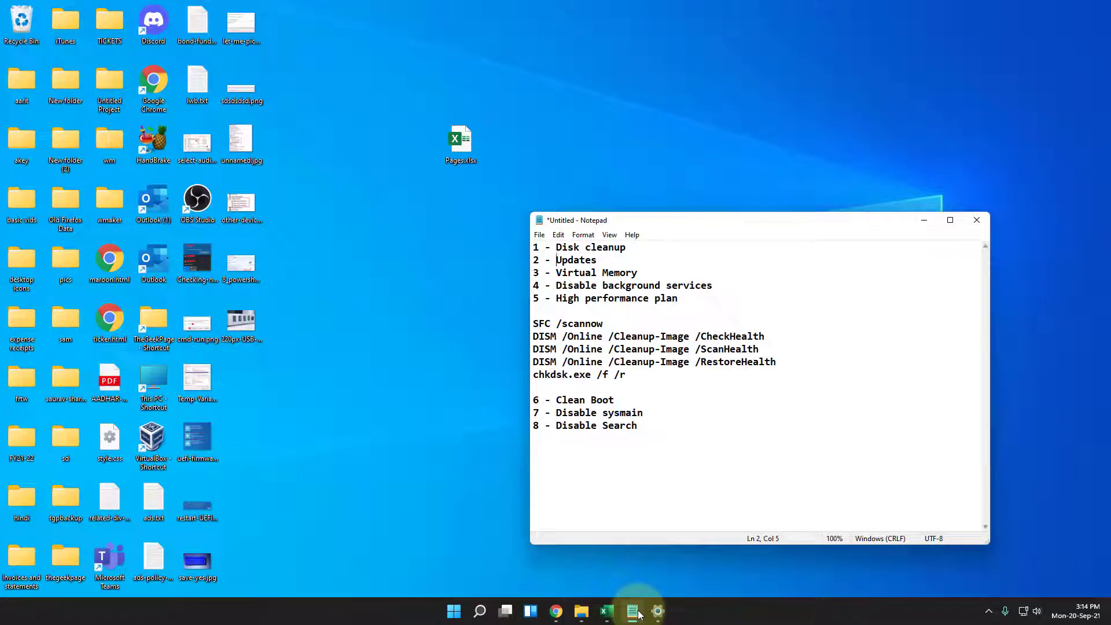
click(635, 612)
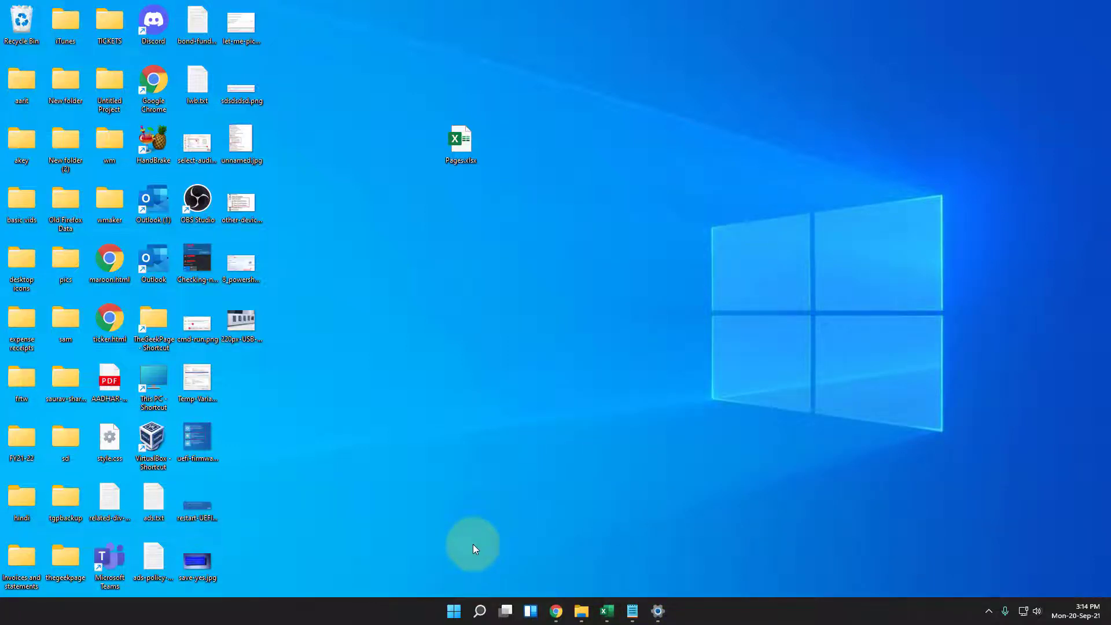
key(super+s)
text(msconfig)
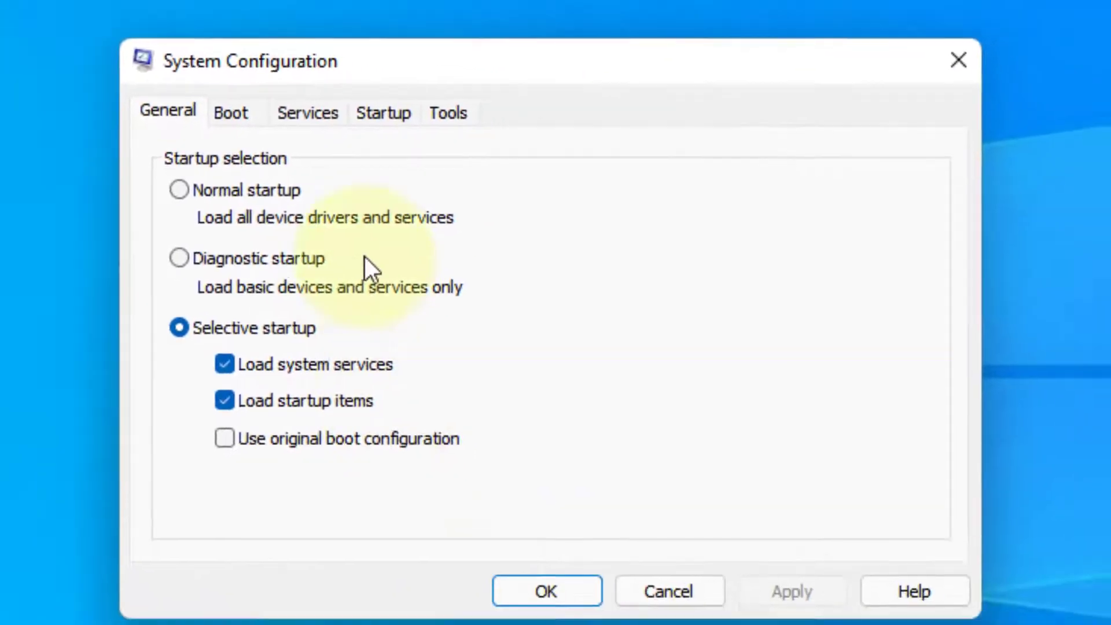
- Hide Microsoft services, disable all remaining services, apply, and decline the restart
click(431, 162)
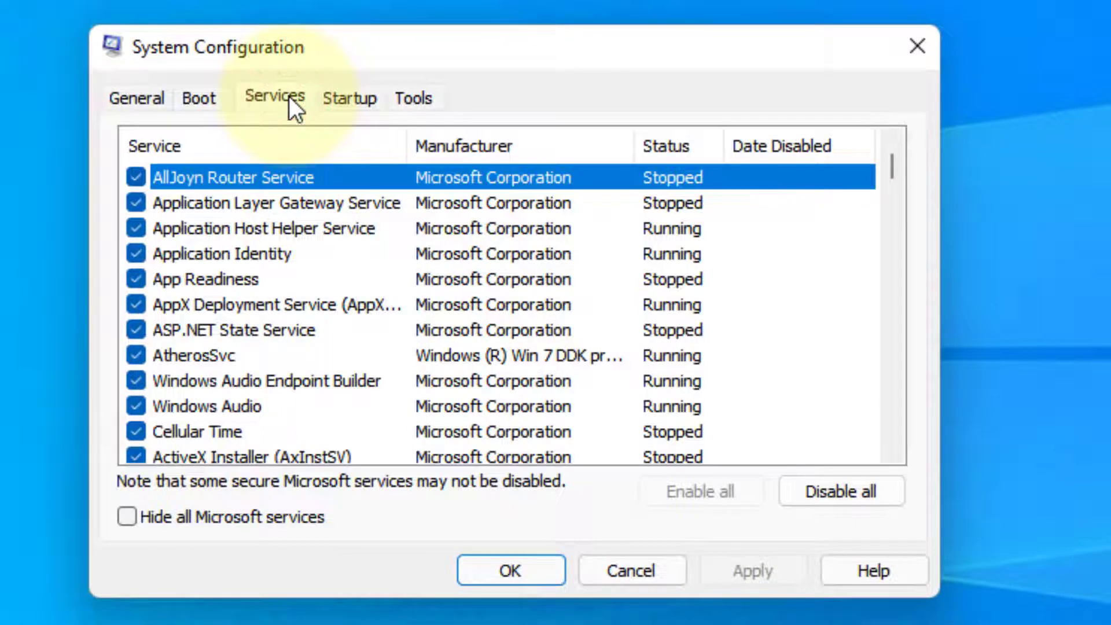
click(130, 518)
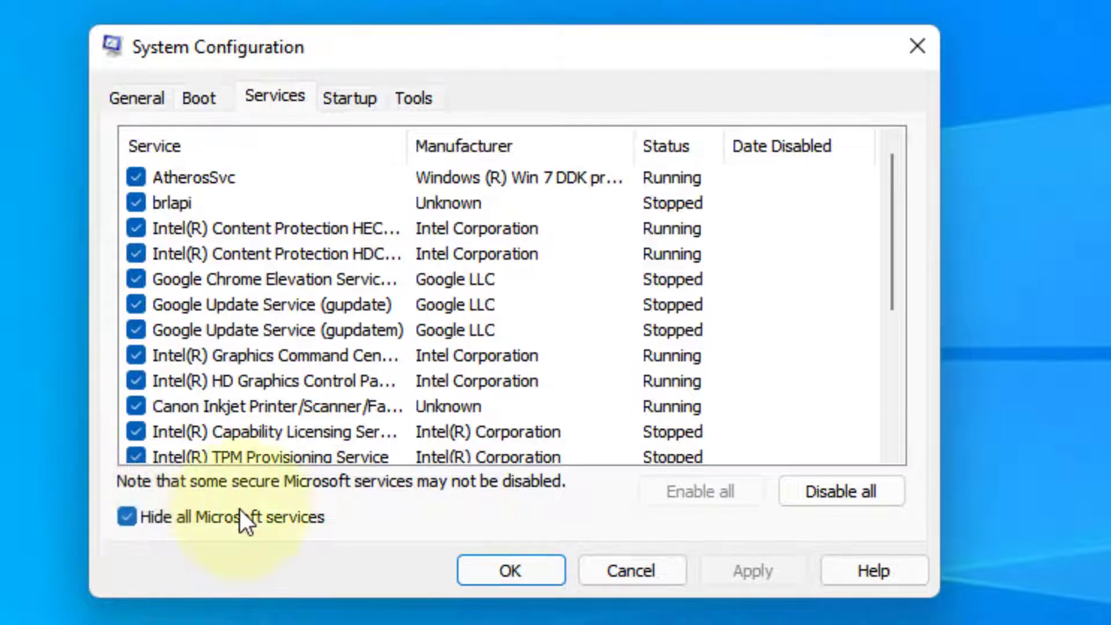
click(829, 497)
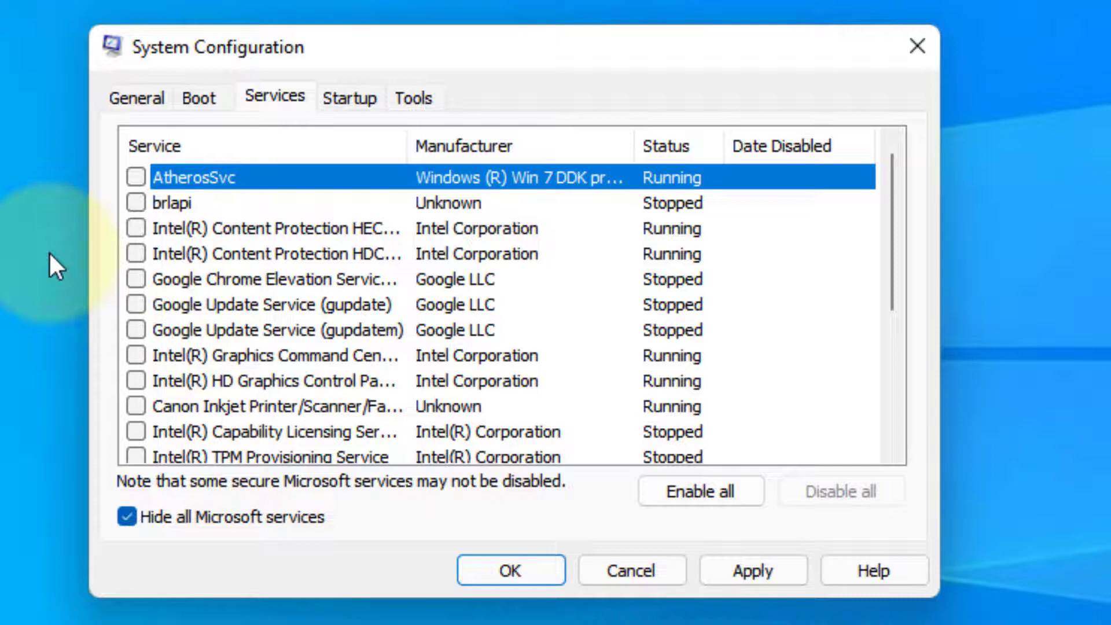
click(720, 561)
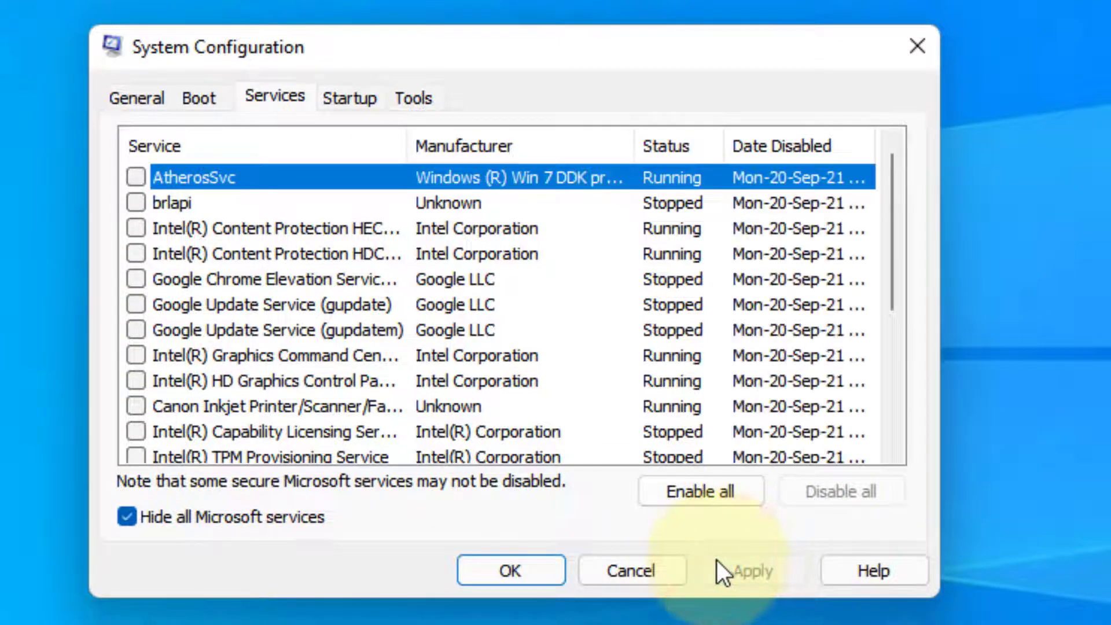
click(546, 567)
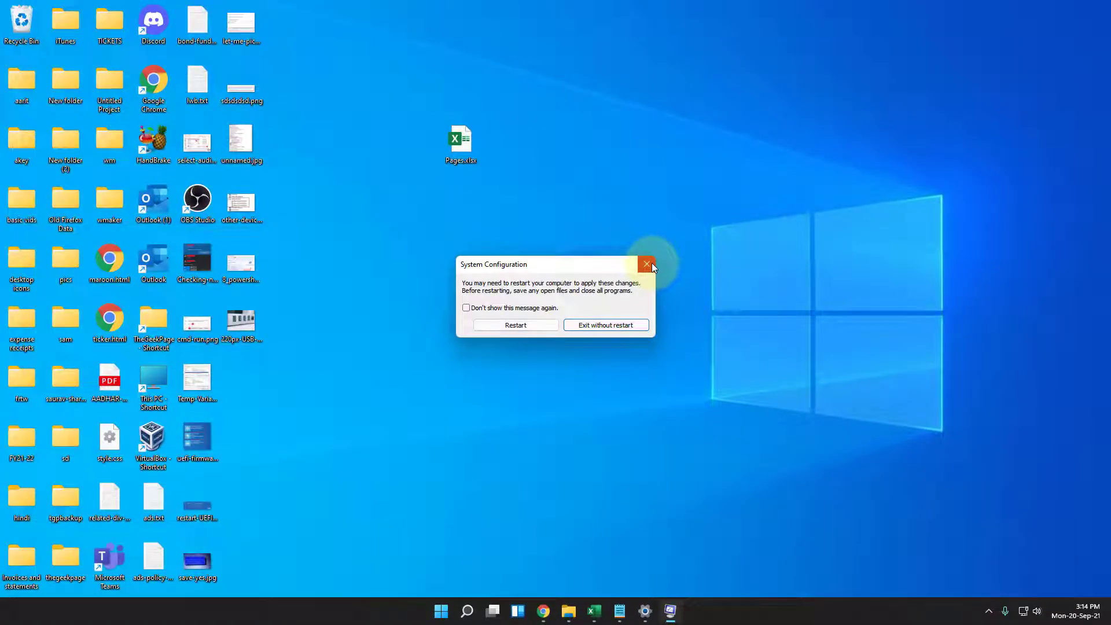
click(647, 264)
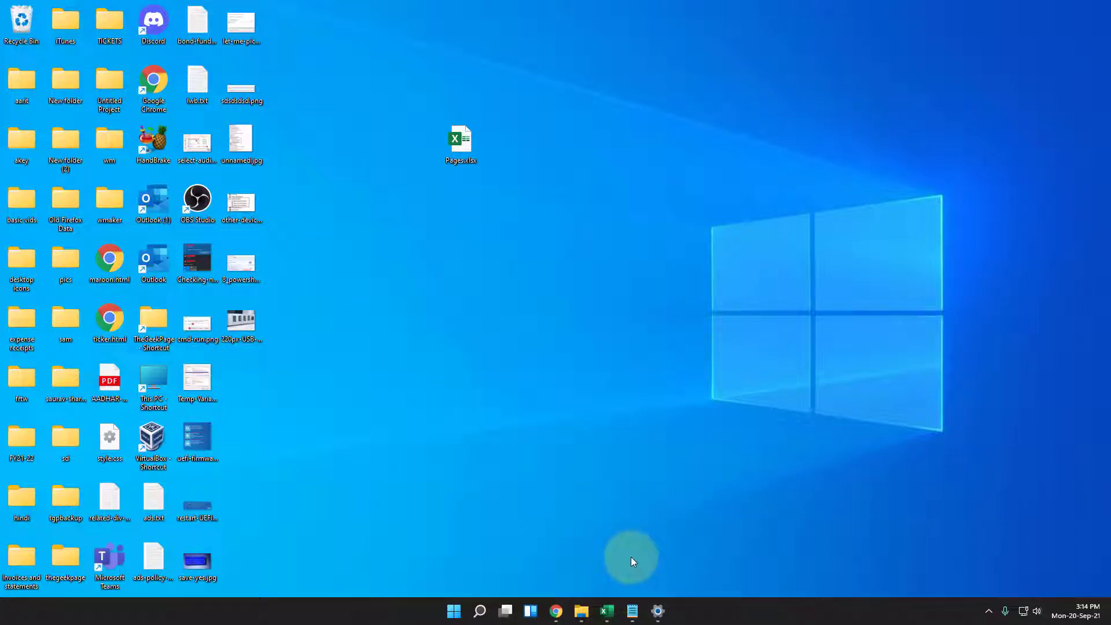
- Open sysdm.cpl Performance Options and set visual effects to Adjust for best performance
click(454, 610)
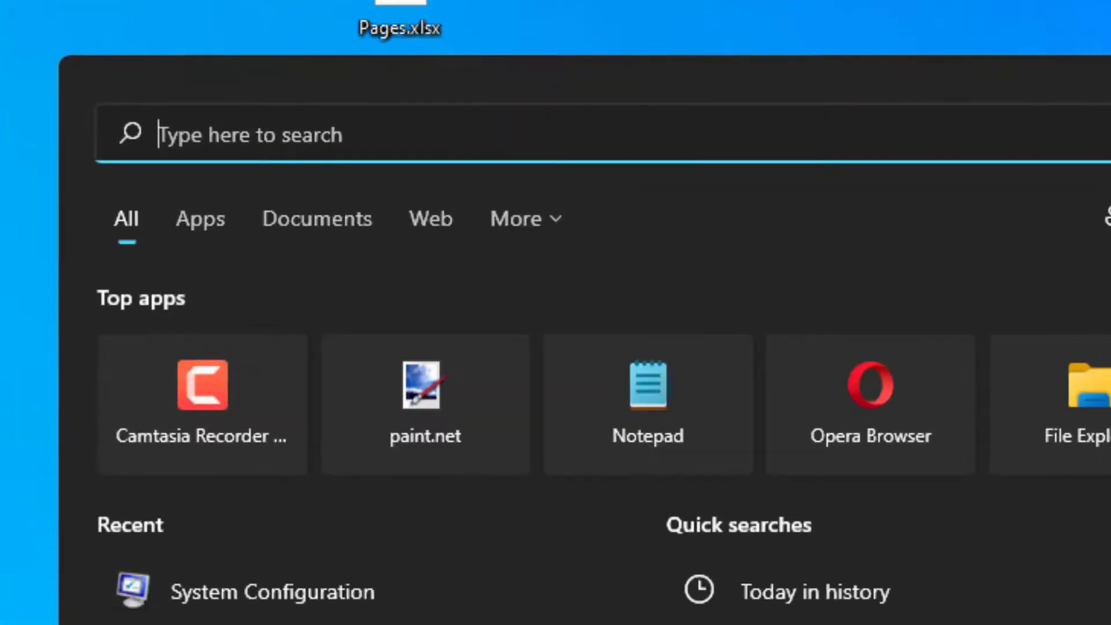
text(servicesysdm.cp)
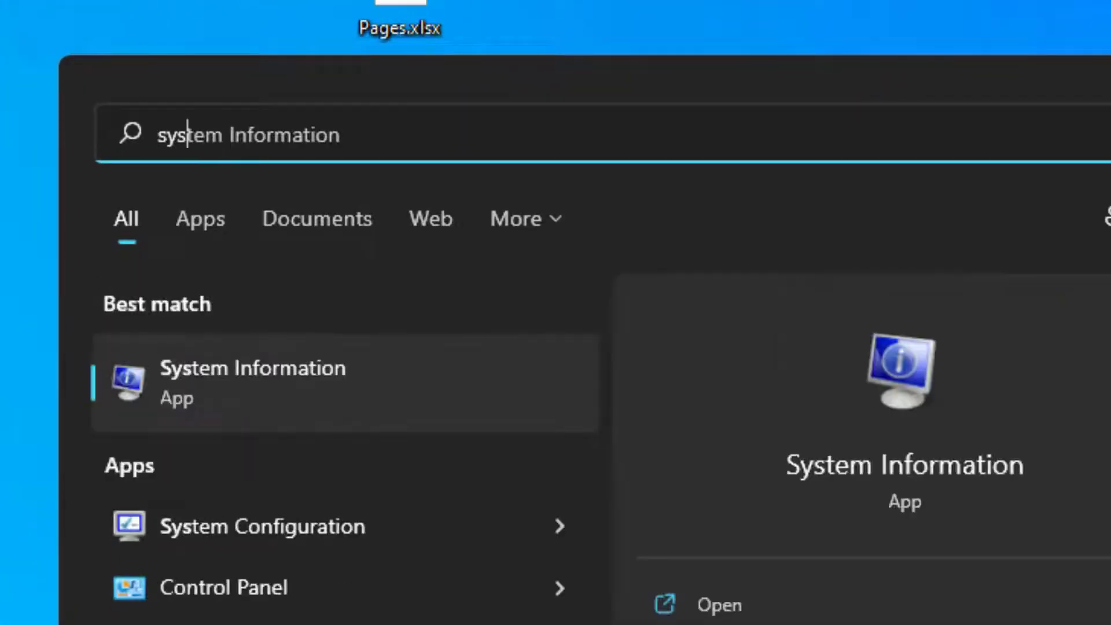
text(l)
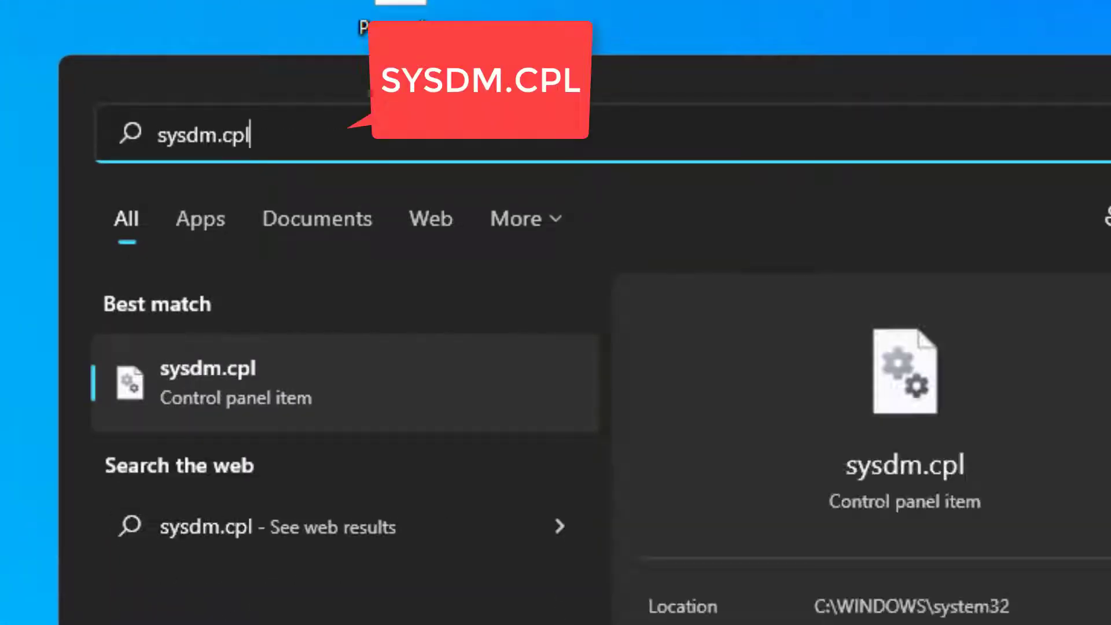
click(286, 392)
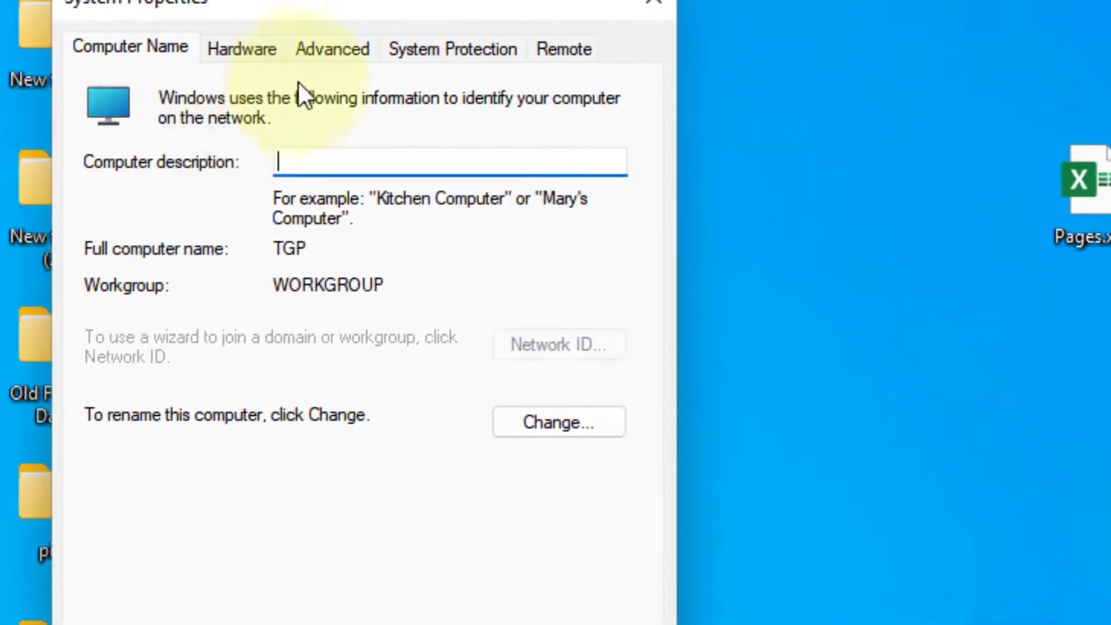
click(331, 50)
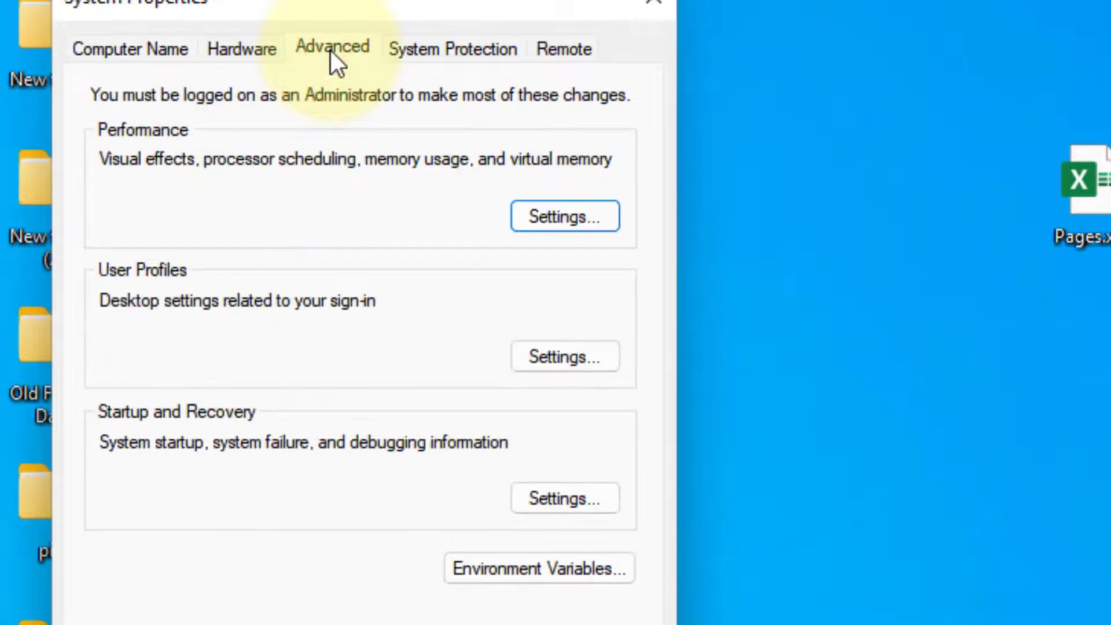
click(553, 211)
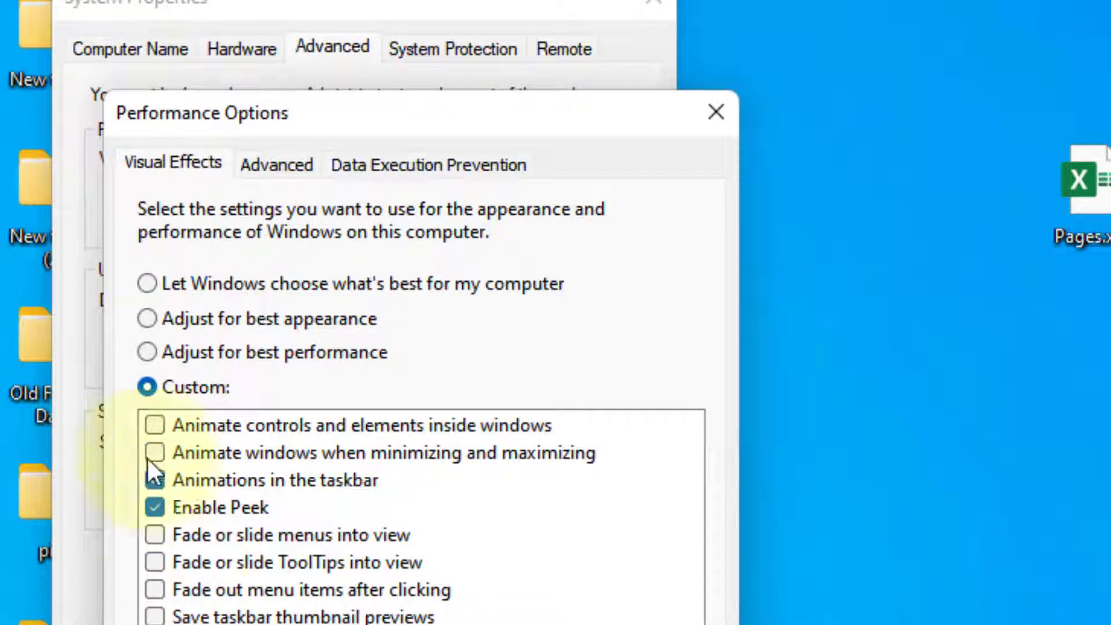
click(146, 353)
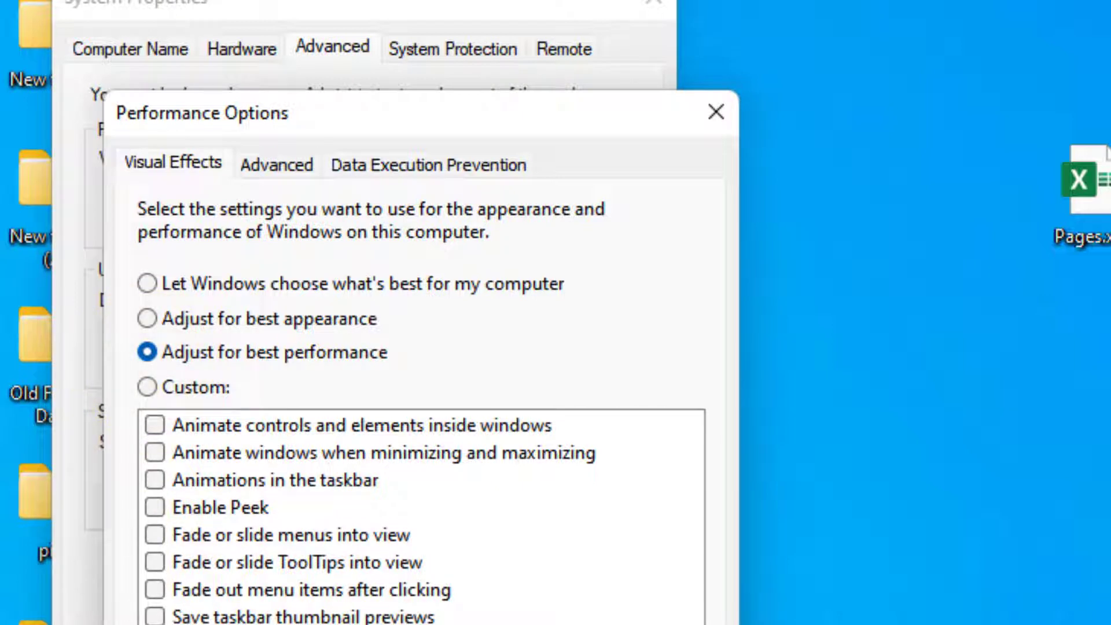
click(286, 161)
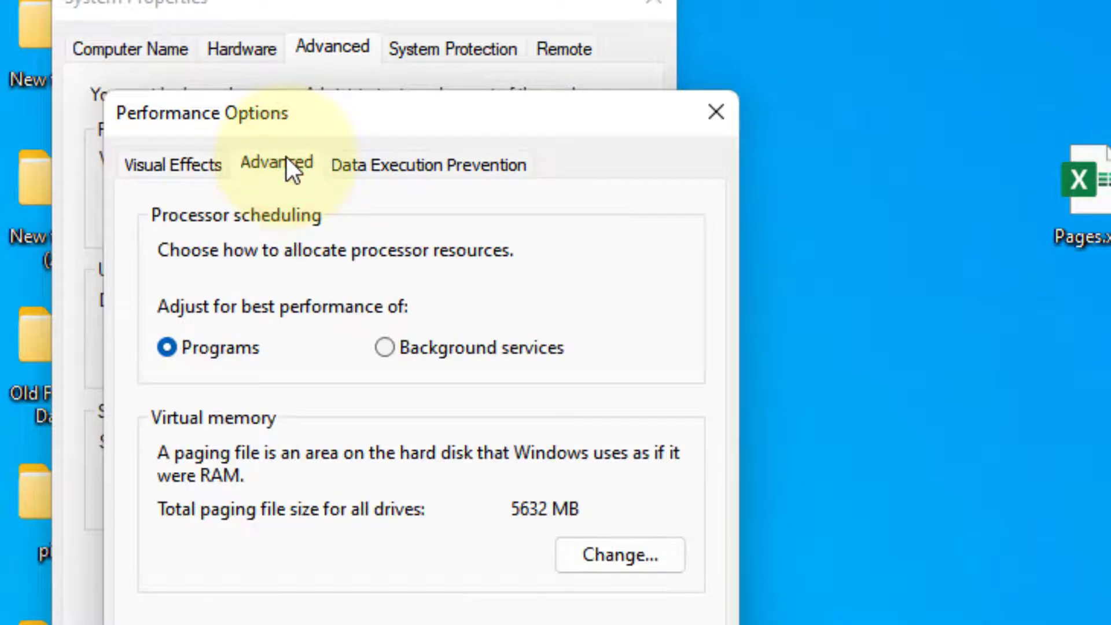
- Turn off automatic paging file management and give C: a custom 2932 MB initial size
click(627, 564)
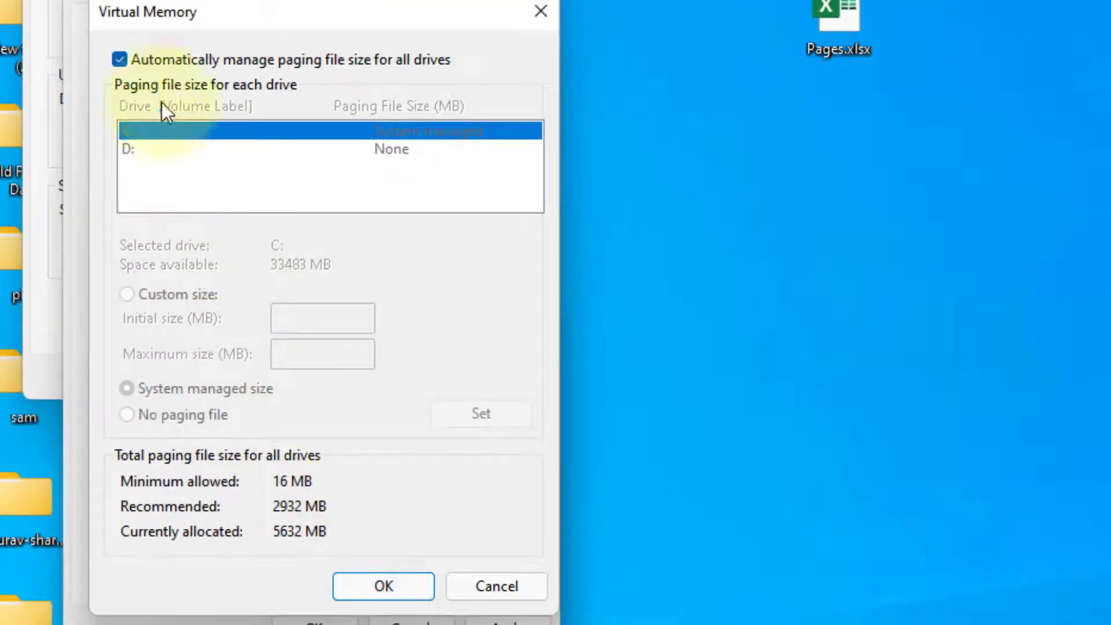
click(126, 59)
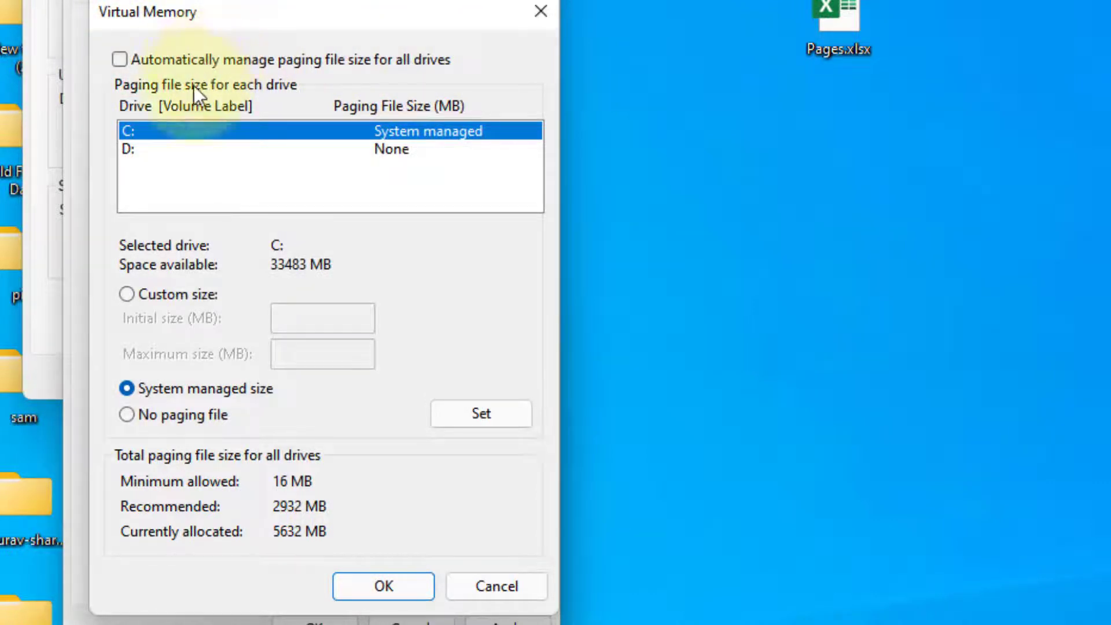
click(131, 294)
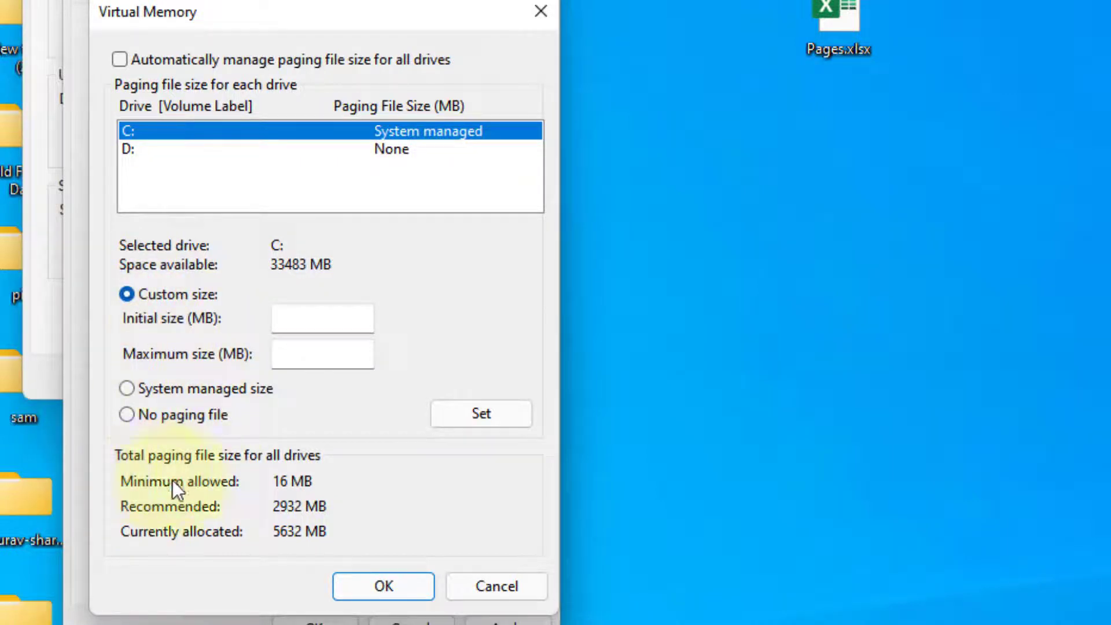
click(318, 328)
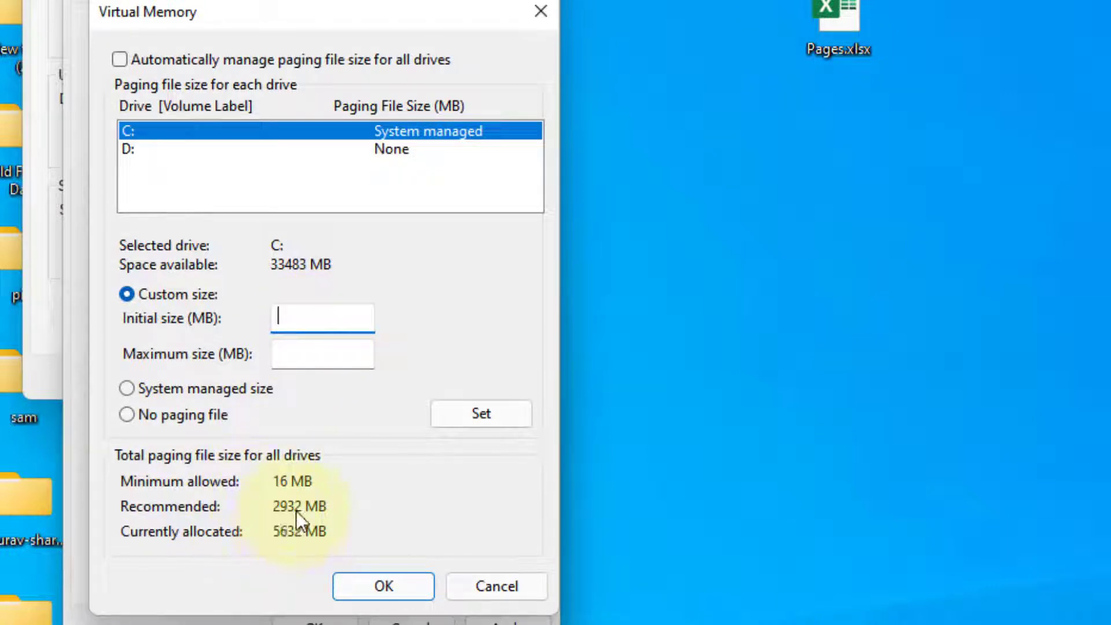
text(29)
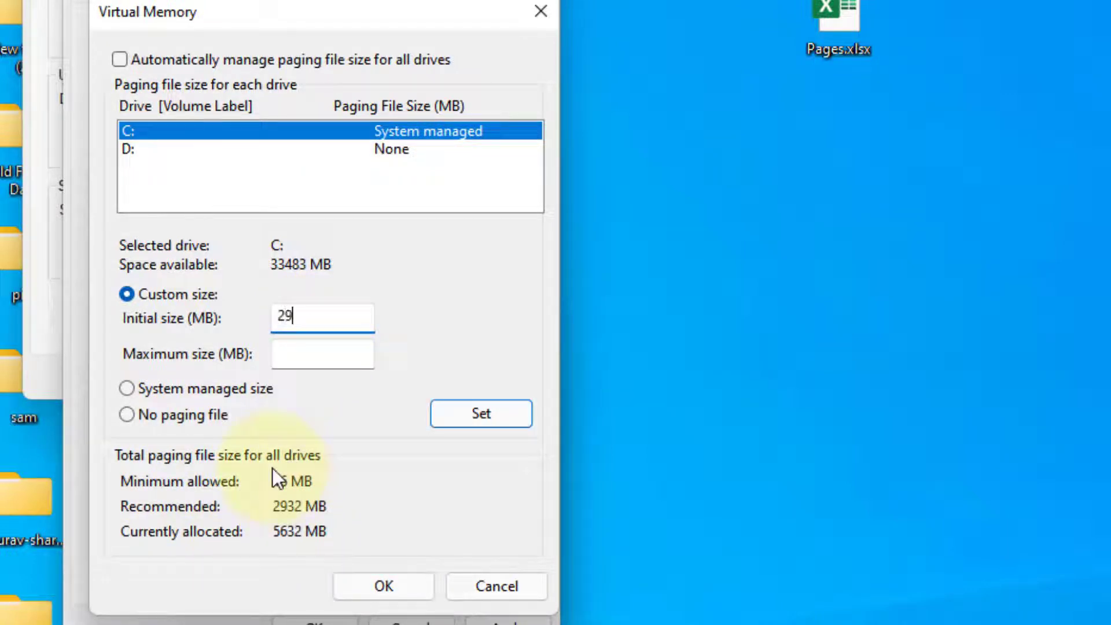
text(32)
click(304, 352)
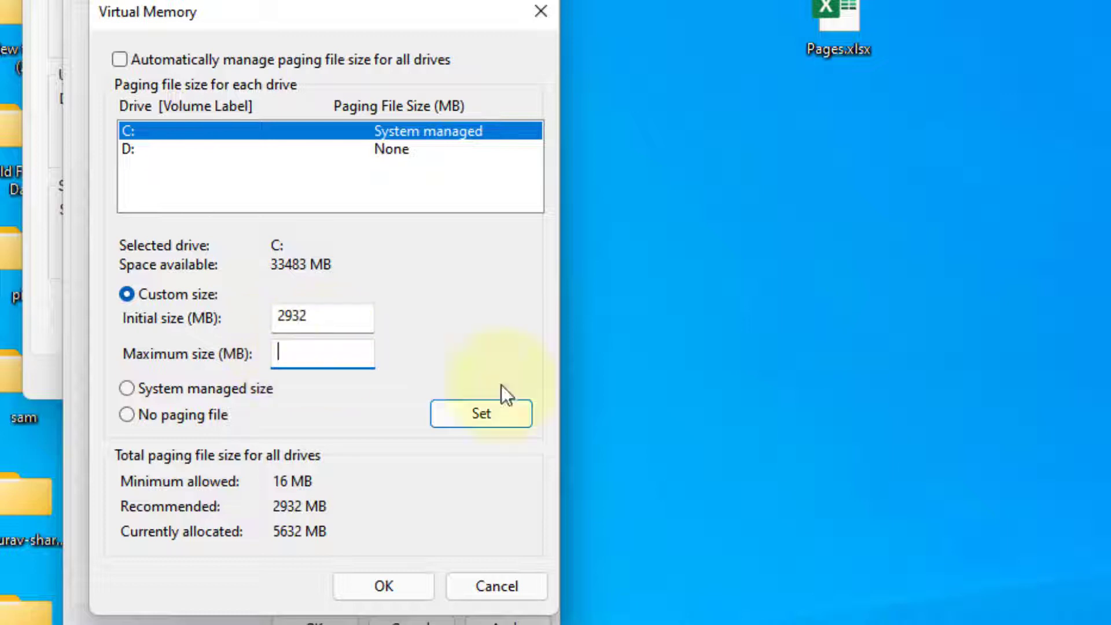
- Open Calculator and compute 16 × 1024 = 16,384
key(super)
text(camtasia Recorder 2018)
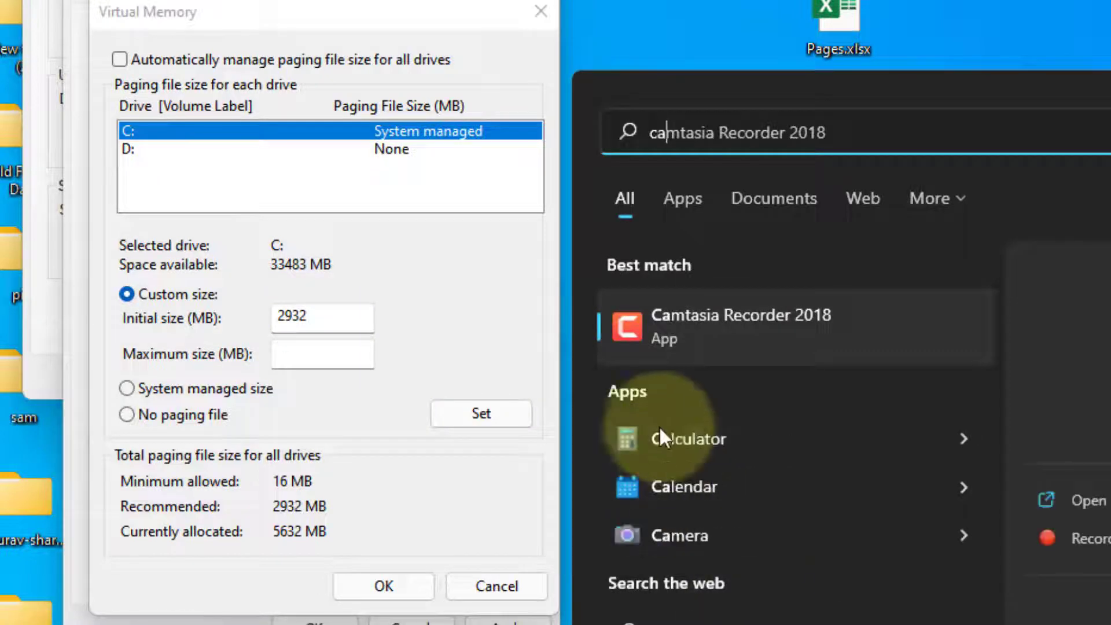
click(683, 439)
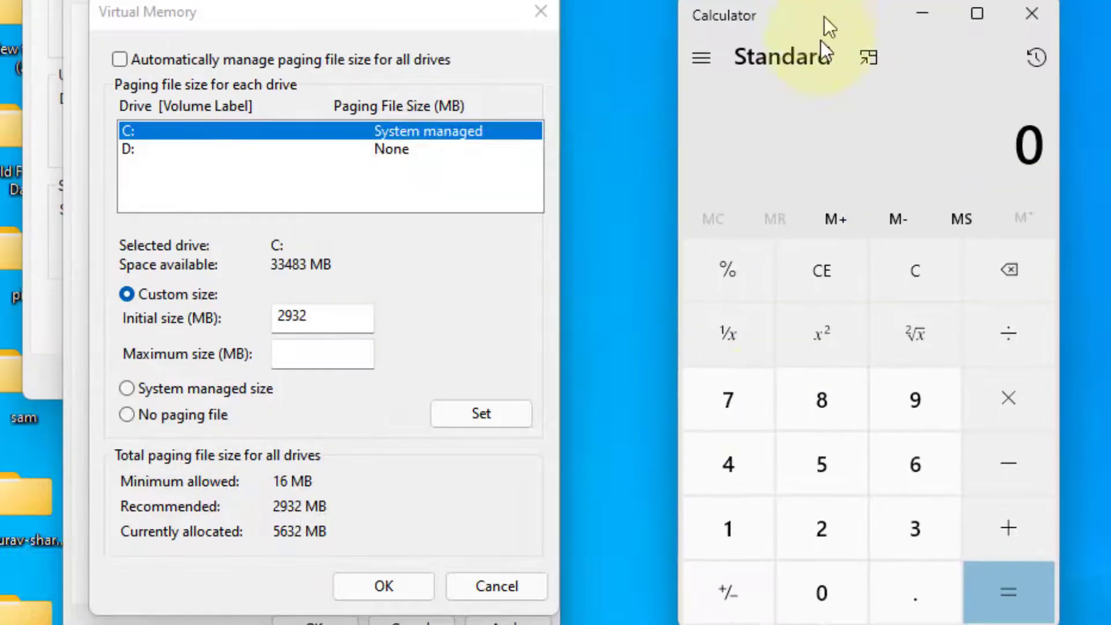
click(730, 541)
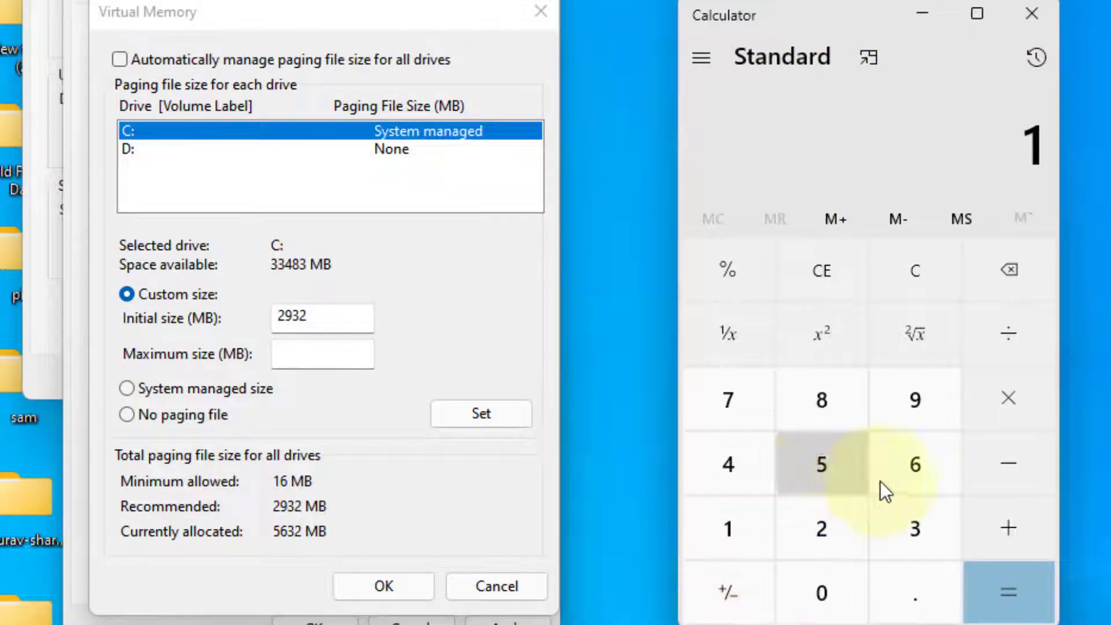
click(913, 466)
click(997, 405)
click(719, 528)
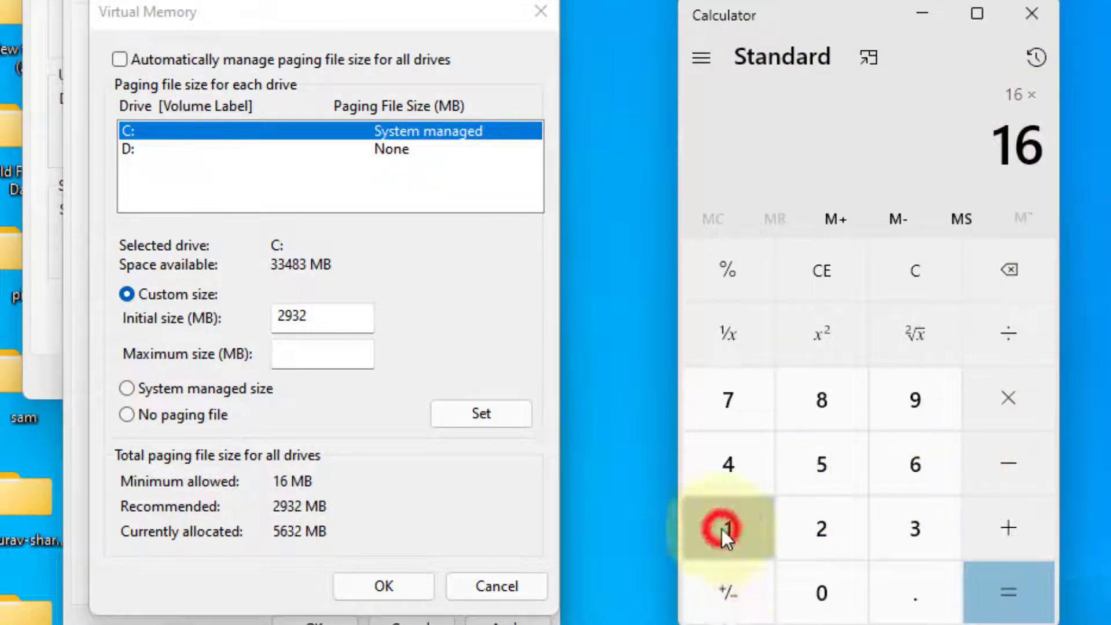
click(801, 584)
click(796, 528)
click(720, 457)
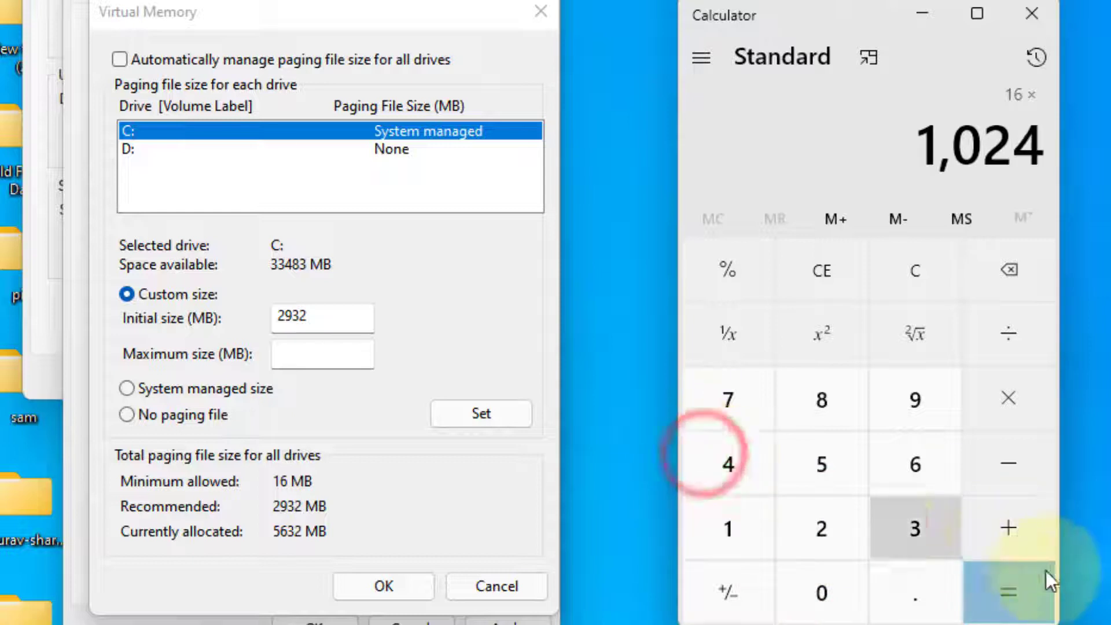
click(1008, 590)
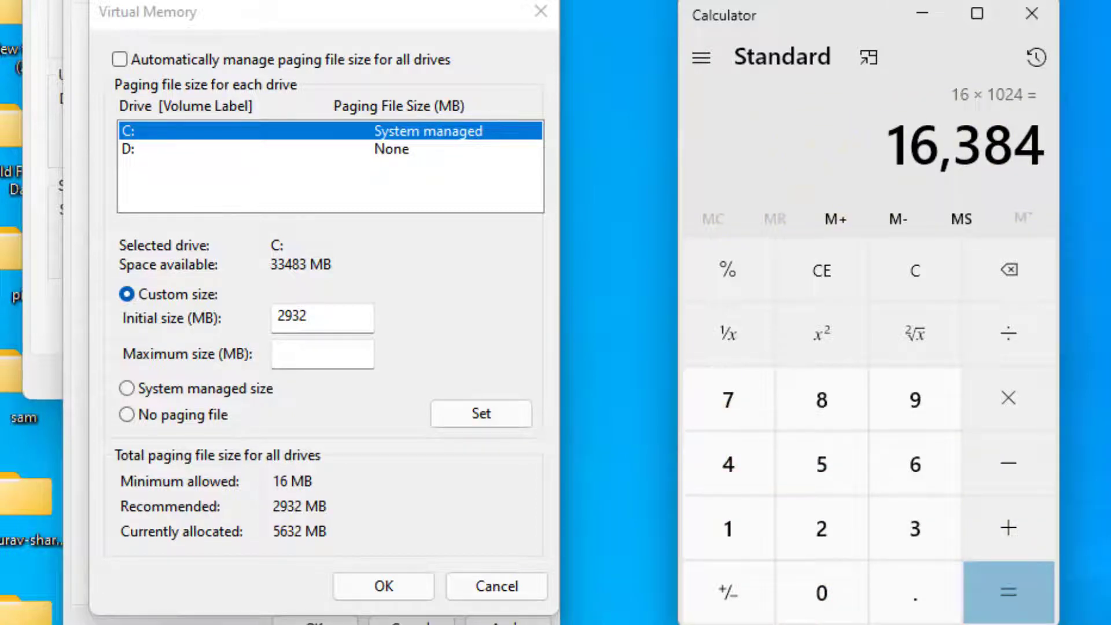
- Multiply by 3 for 49,152 and enter 49152 as C:'s maximum paging file size
click(999, 410)
click(922, 531)
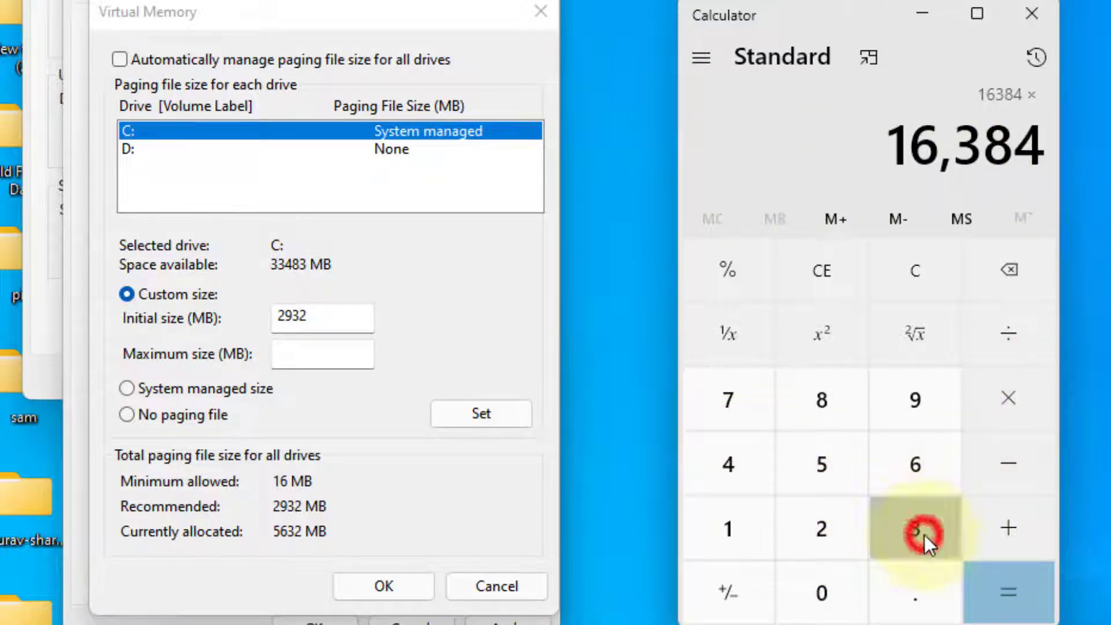
click(1008, 587)
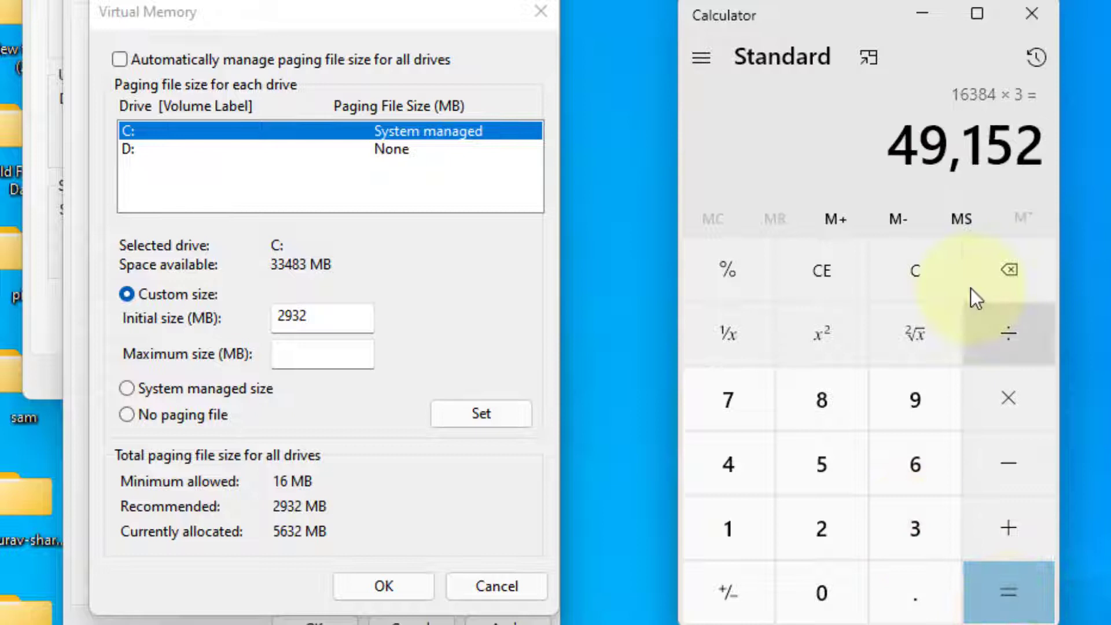
click(329, 353)
text(49)
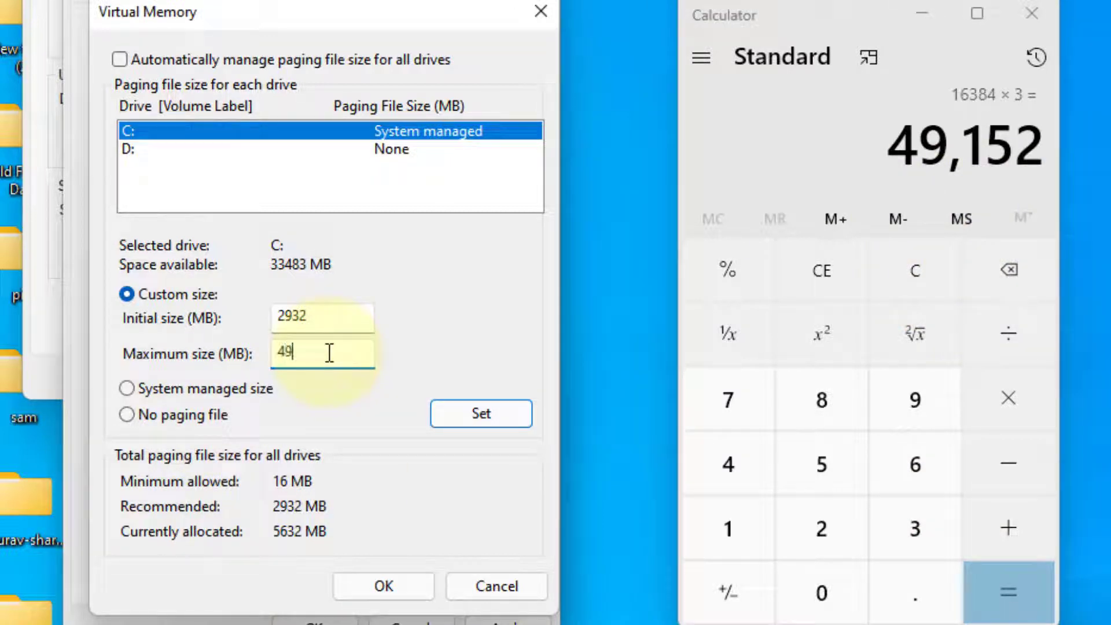
text(152)
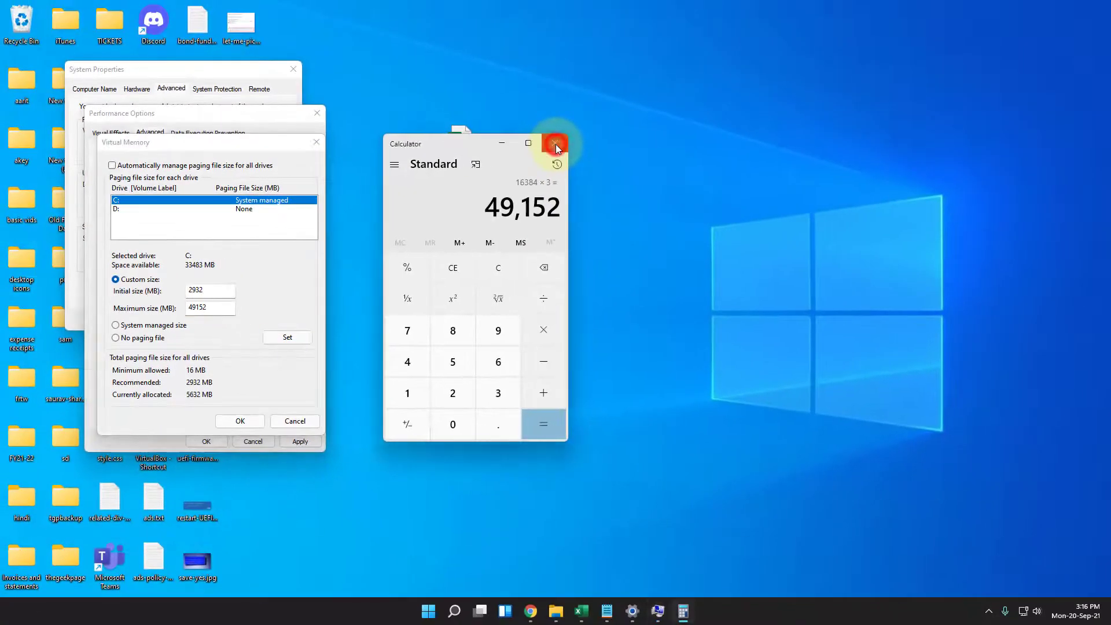
- Close Calculator, Virtual Memory, Performance Options and System Properties to return to the desktop
click(1032, 13)
click(317, 141)
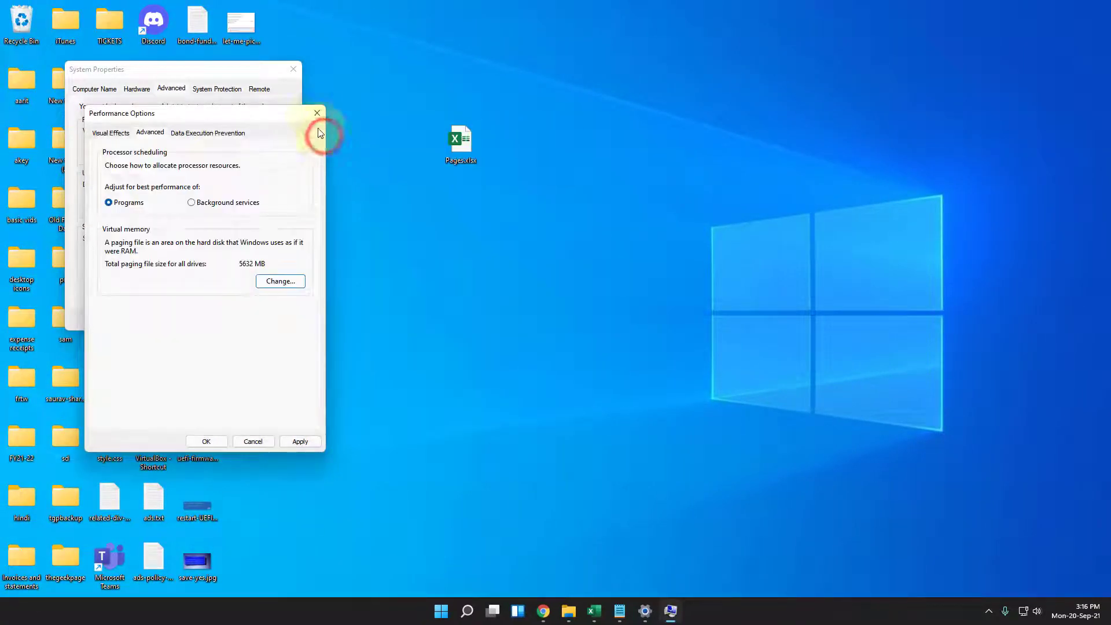
click(318, 113)
click(293, 69)
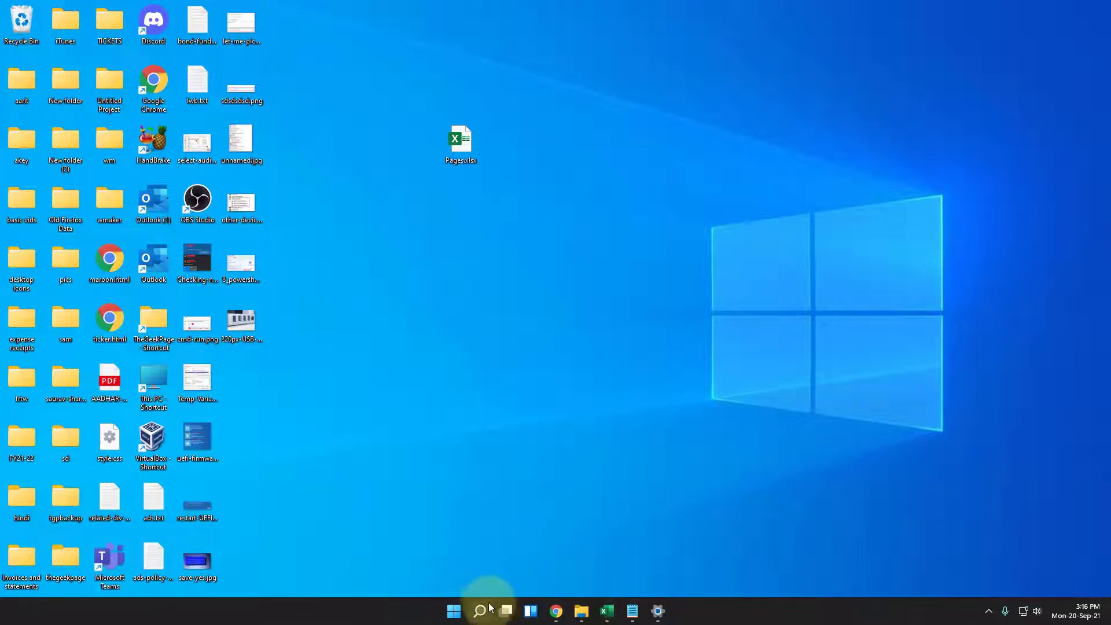
mouse_move(485, 623)
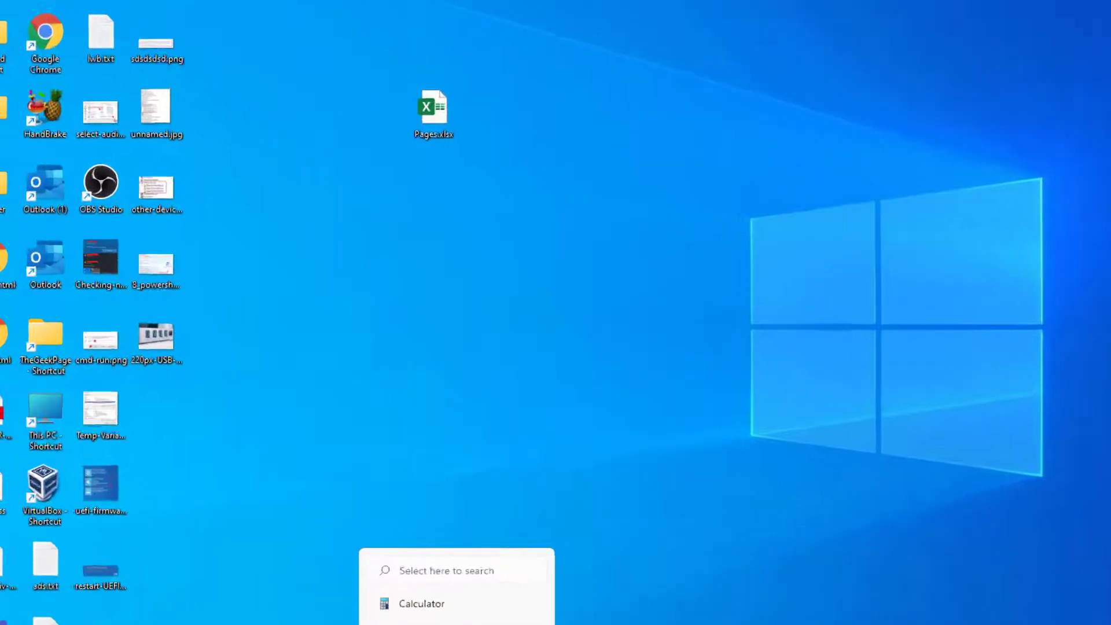
- Search for 'services' and launch the Services app
click(473, 619)
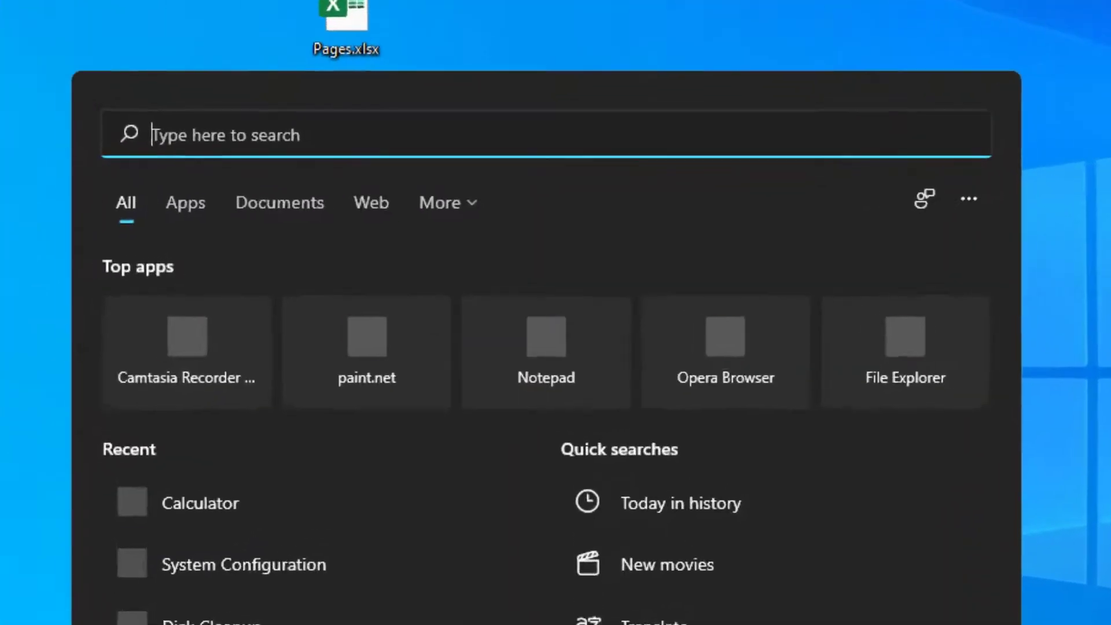
text(serviceservui)
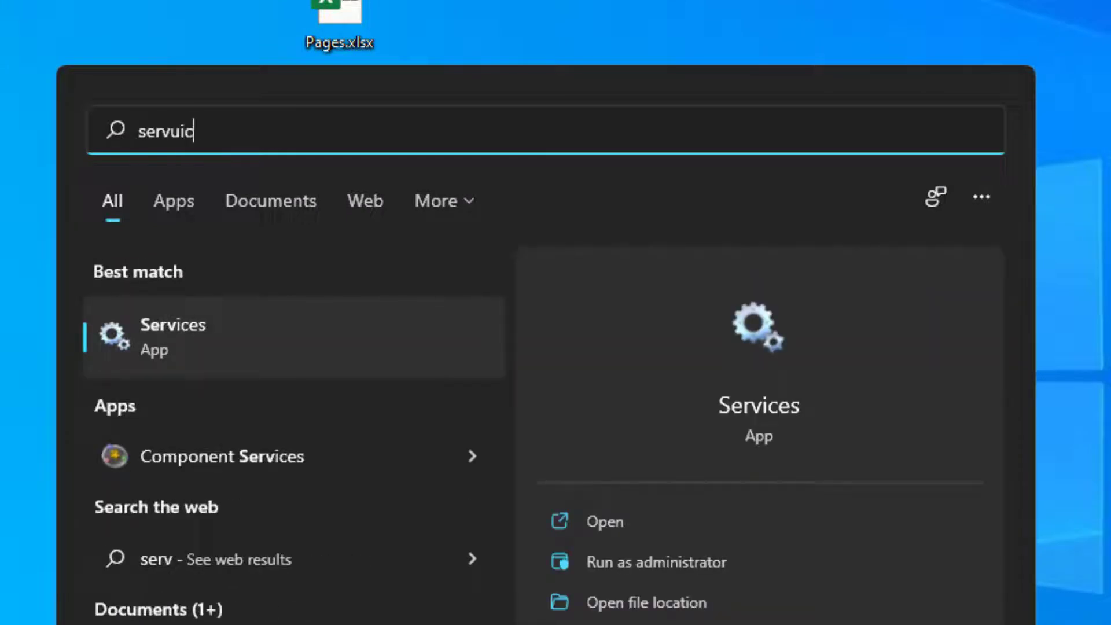
key(BackSpace)
key(BackSpace)
click(322, 129)
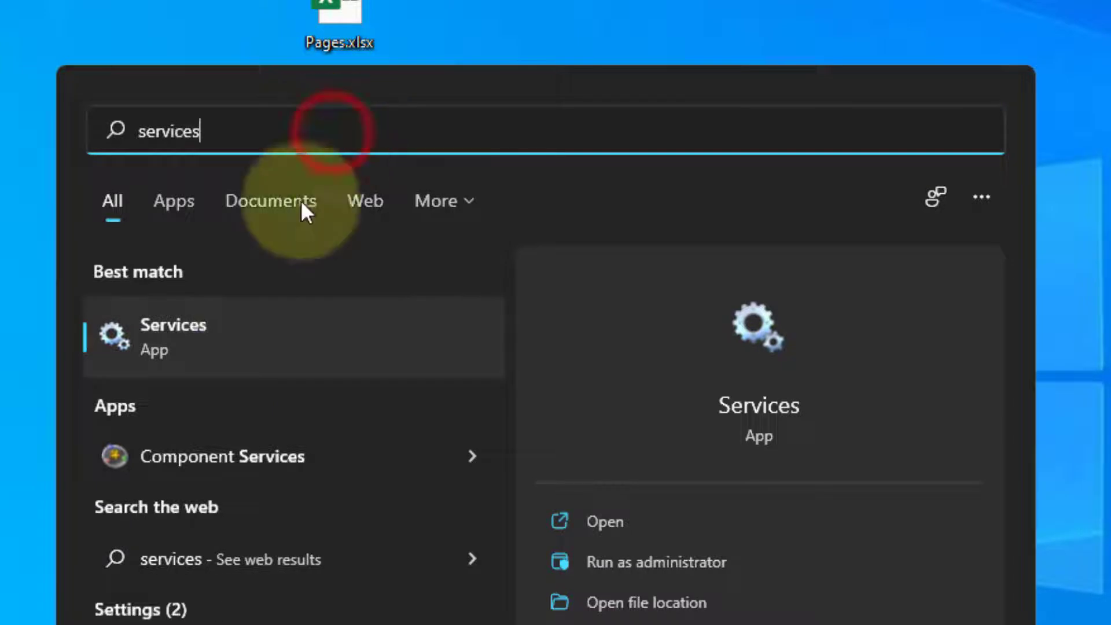
click(196, 348)
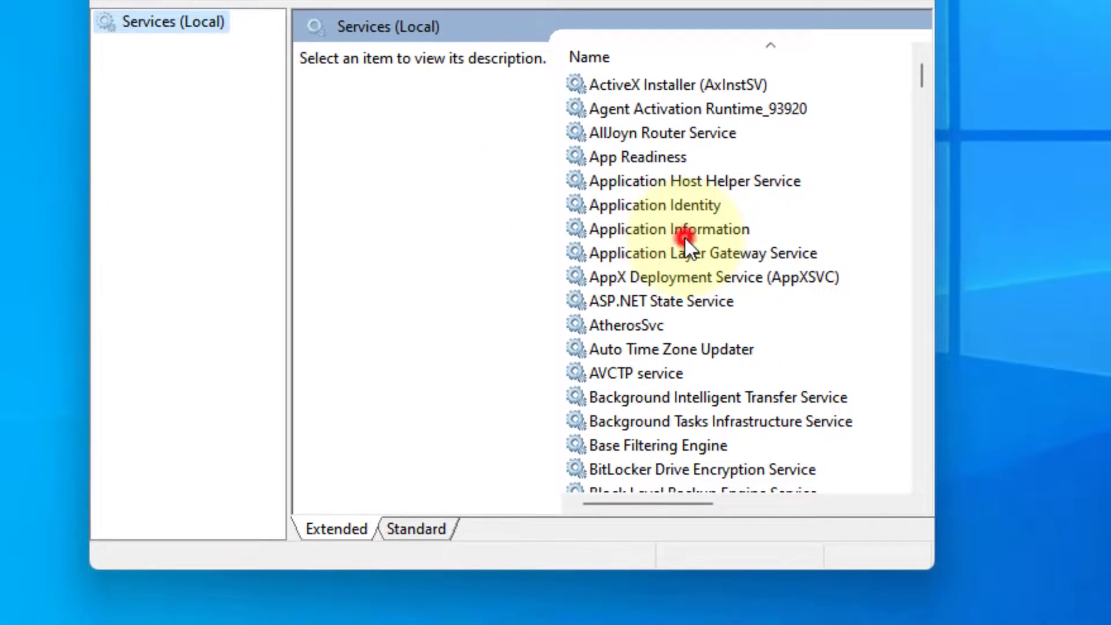
- Stop Windows Search, set its startup type to Disabled, apply, and close Services
click(683, 236)
text(windows s)
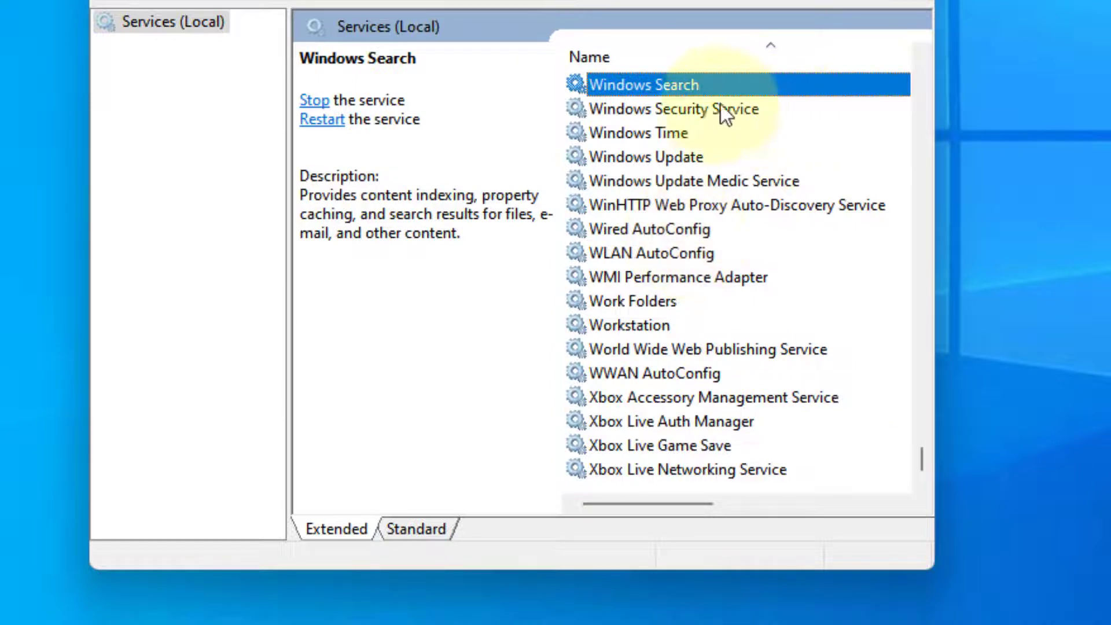
double_click(704, 85)
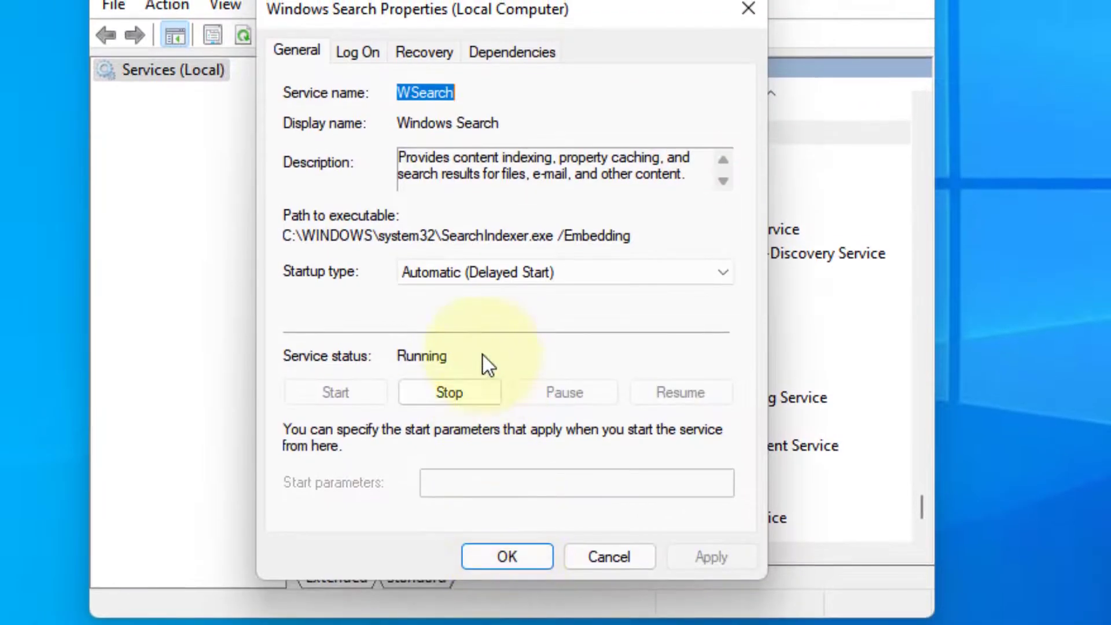
click(458, 398)
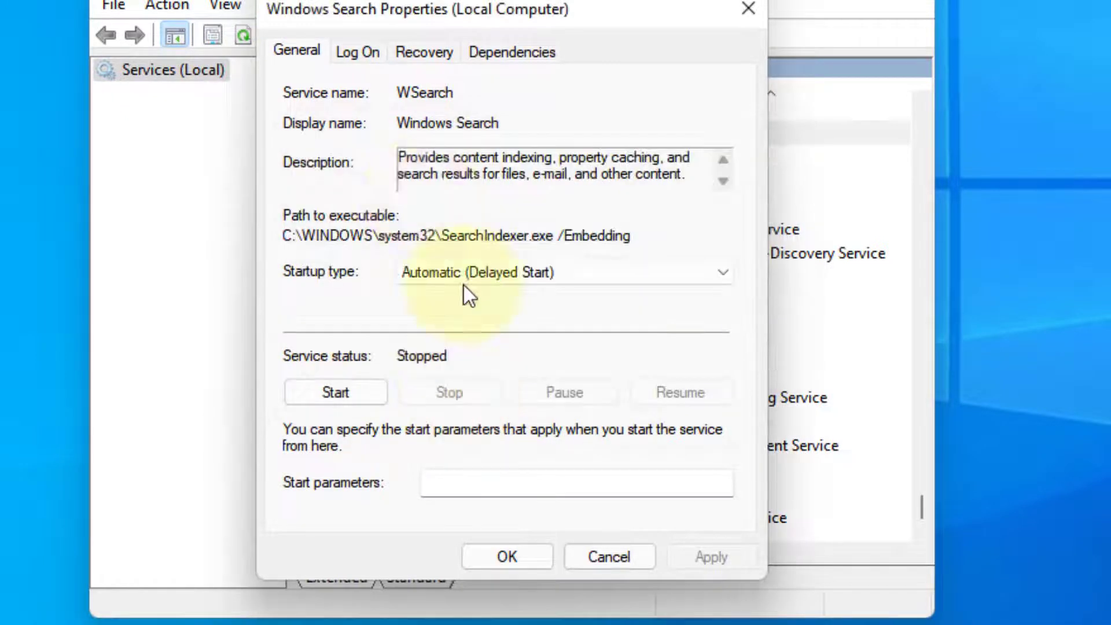
click(434, 271)
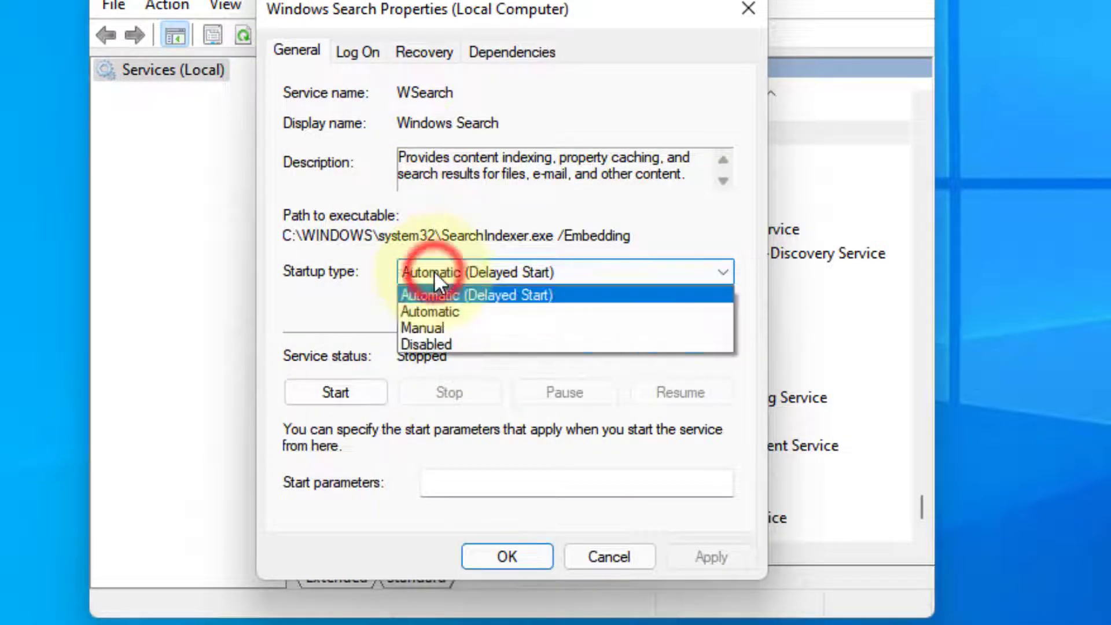
click(432, 342)
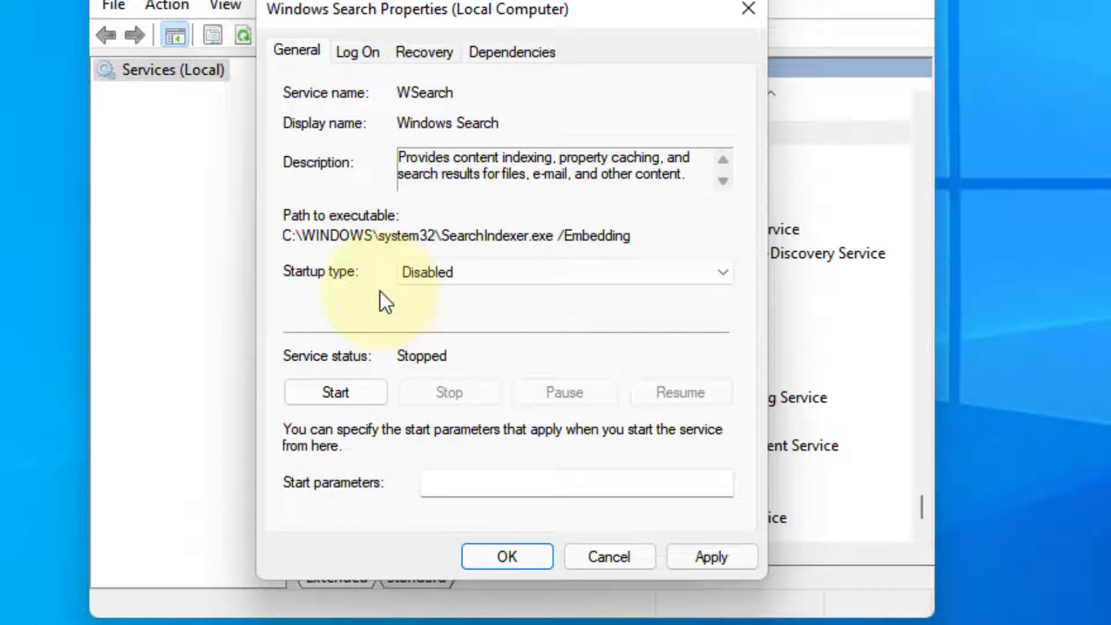
click(708, 557)
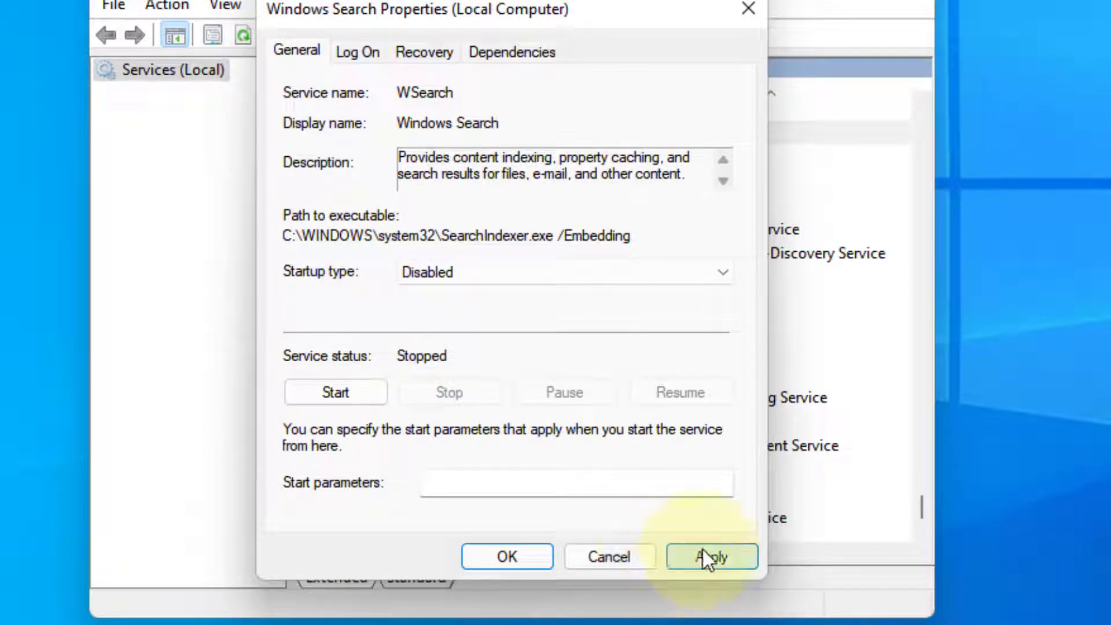
click(756, 17)
click(918, 2)
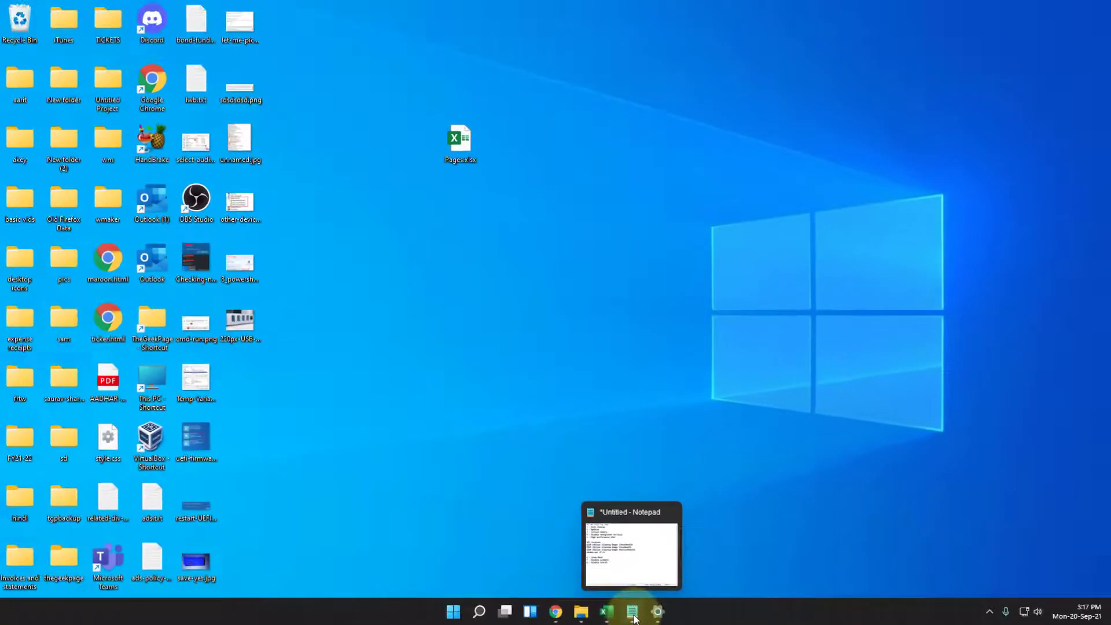
- Run Command Prompt as administrator from search and approve the UAC prompt
click(634, 613)
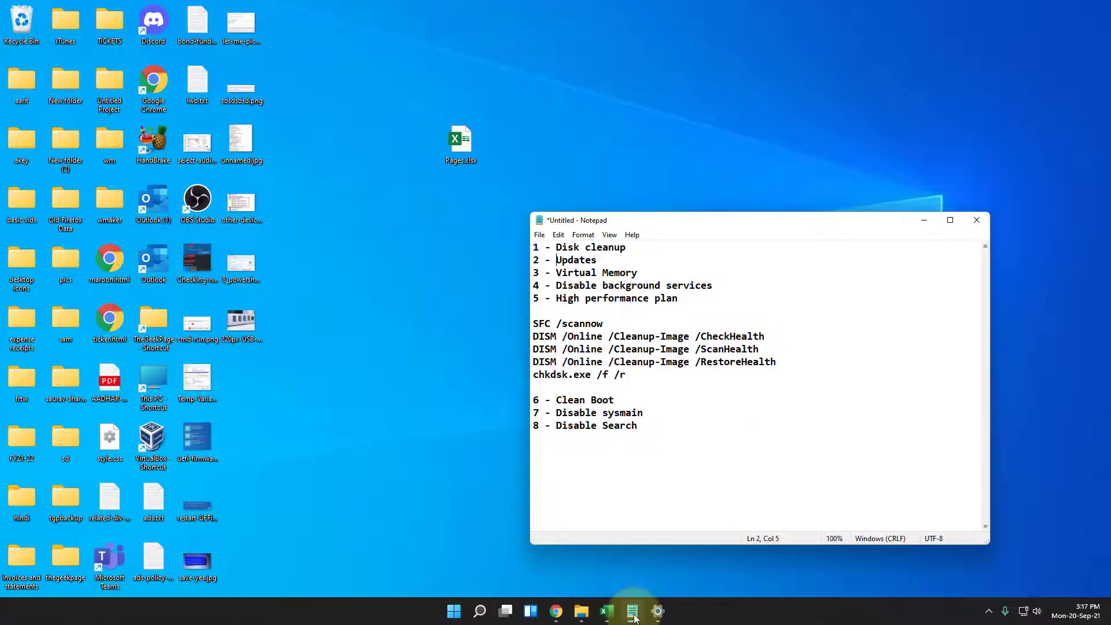
click(924, 220)
click(482, 613)
text(c)
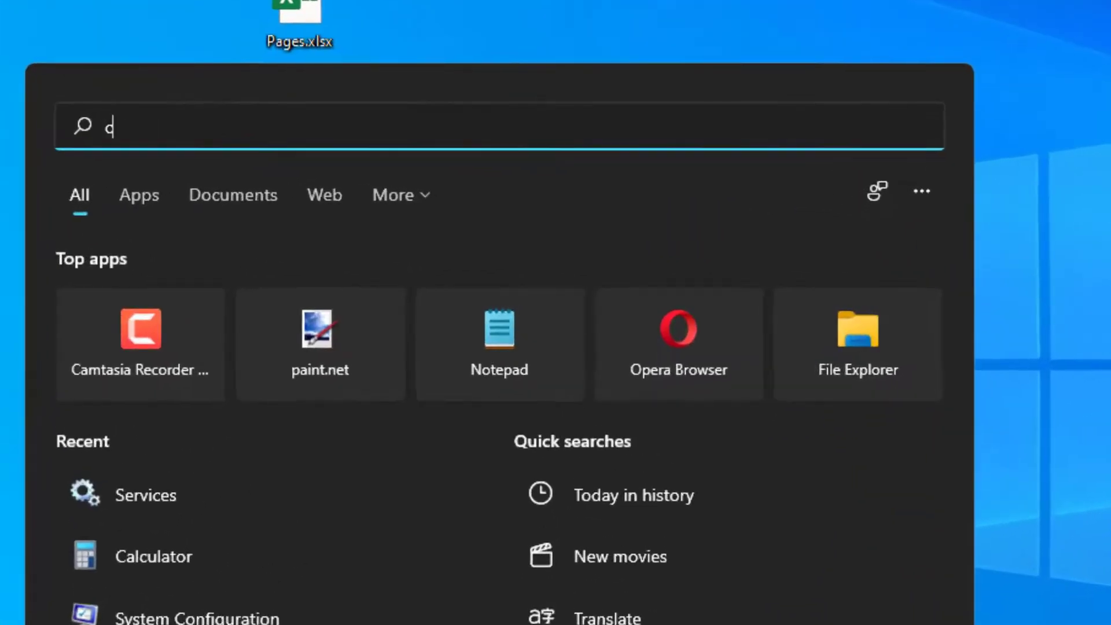
text(ommand prompt)
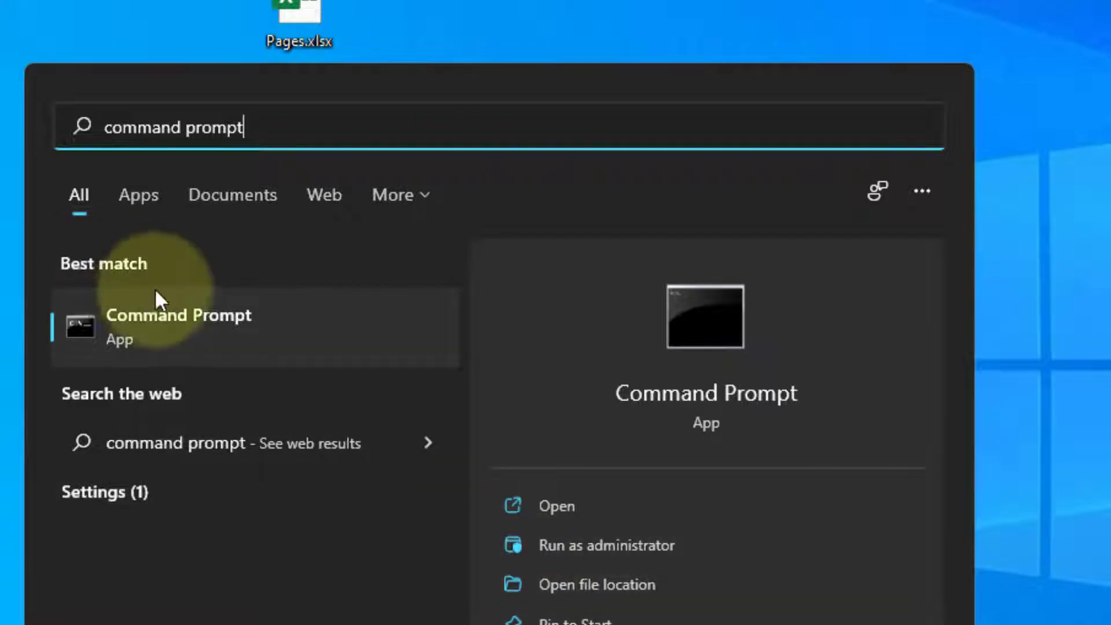
right_click(214, 345)
click(276, 384)
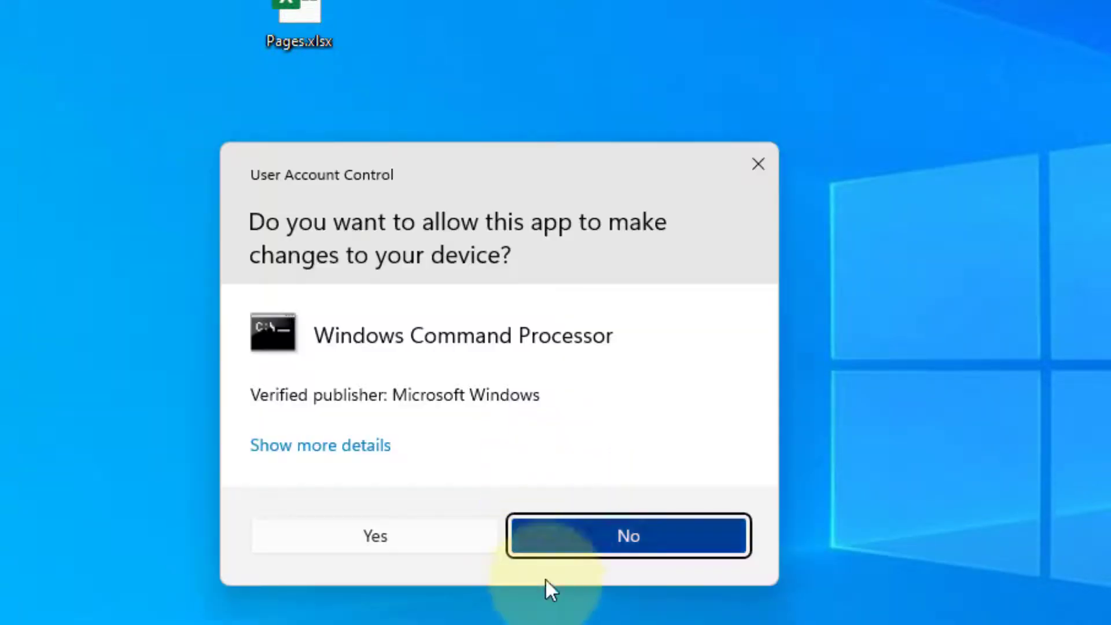
click(417, 544)
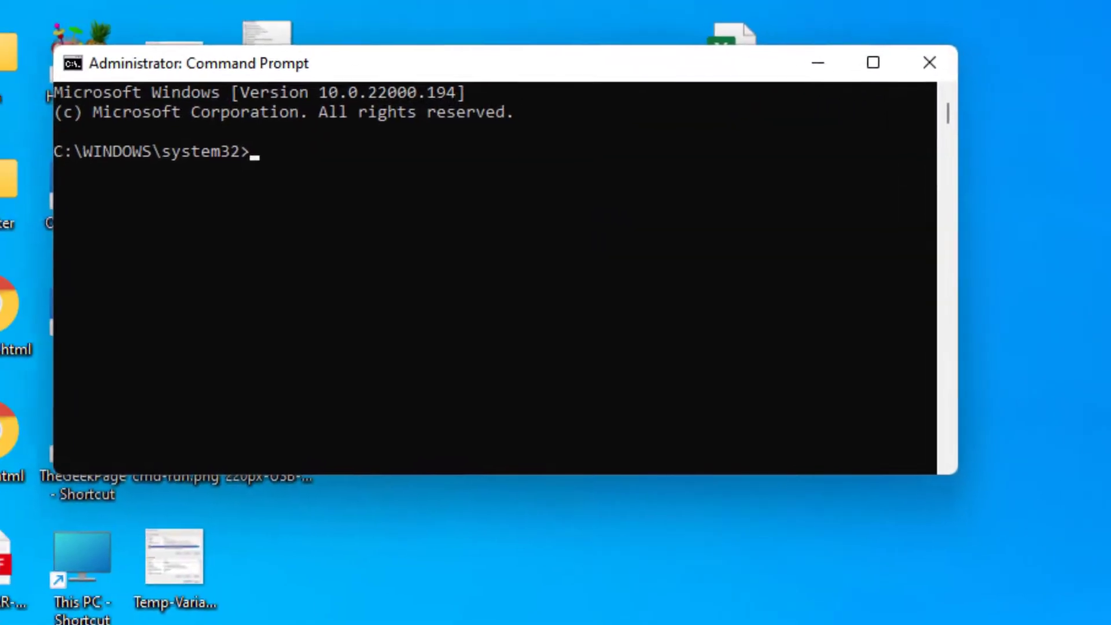
- Copy 'SFC /scannow' from the Notepad notes and run it in Command Prompt
key(alt+Tab)
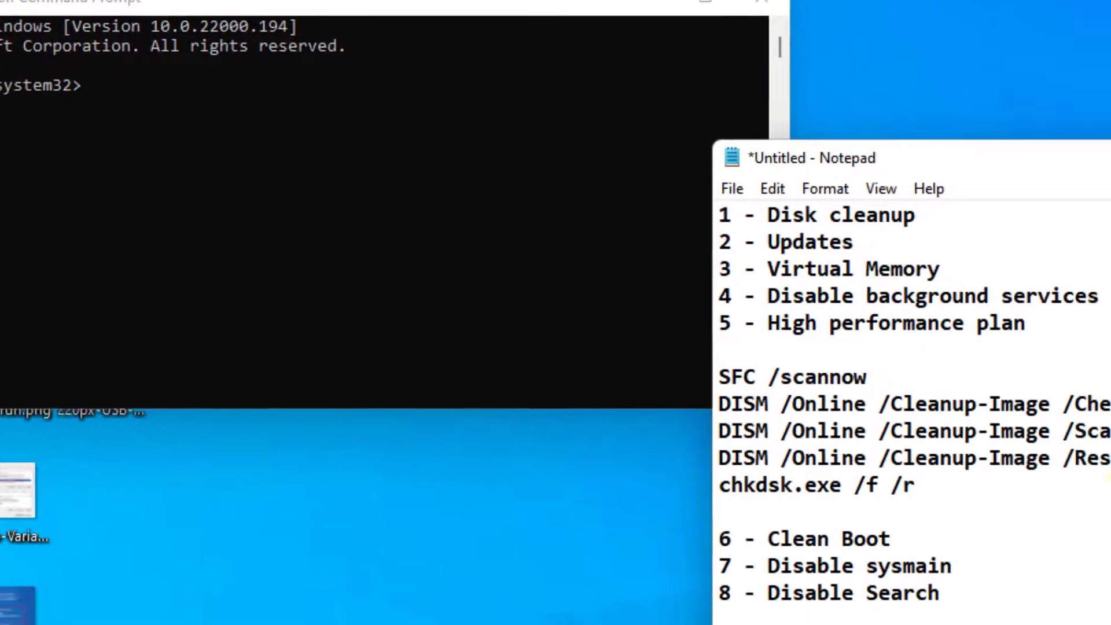
drag(1097, 552, 842, 446)
click(1061, 438)
drag(604, 261, 367, 255)
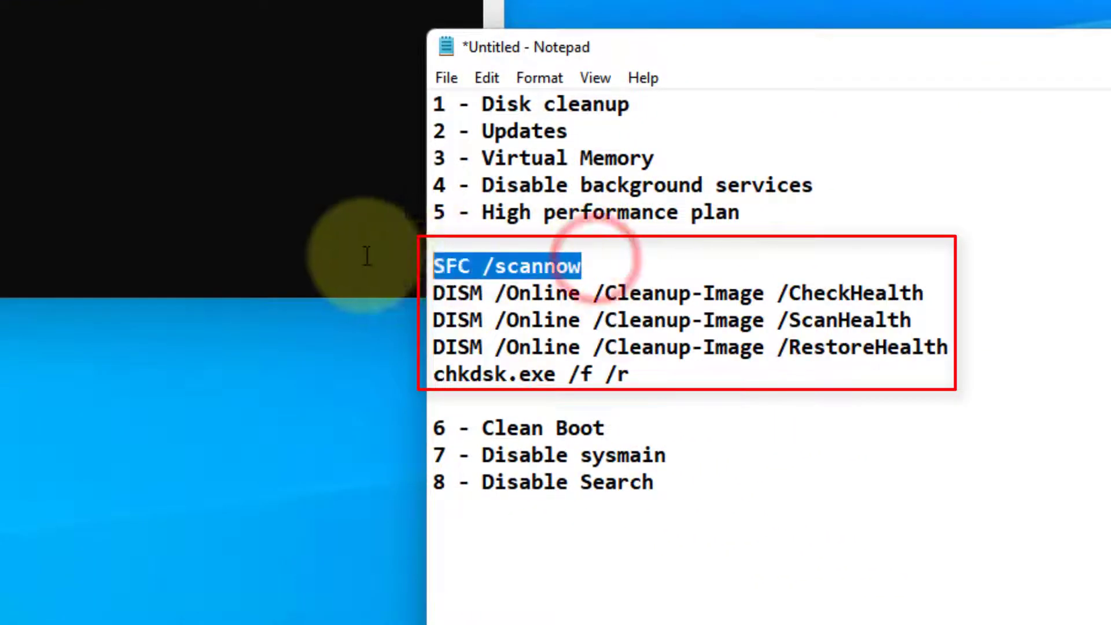
right_click(481, 256)
click(526, 335)
click(189, 161)
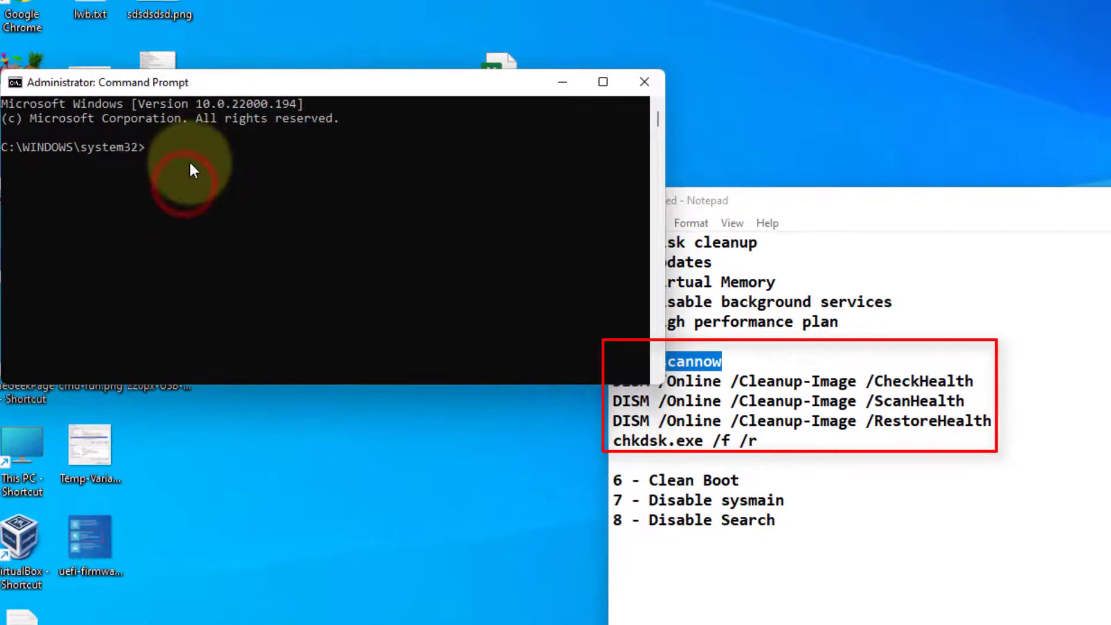
right_click(191, 150)
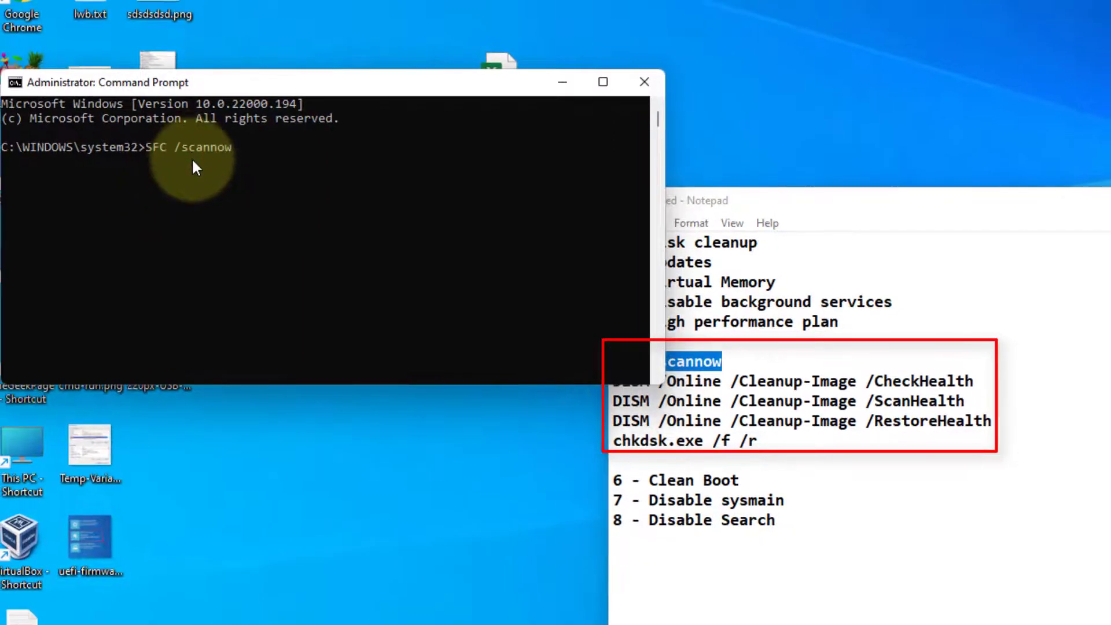
key(Return)
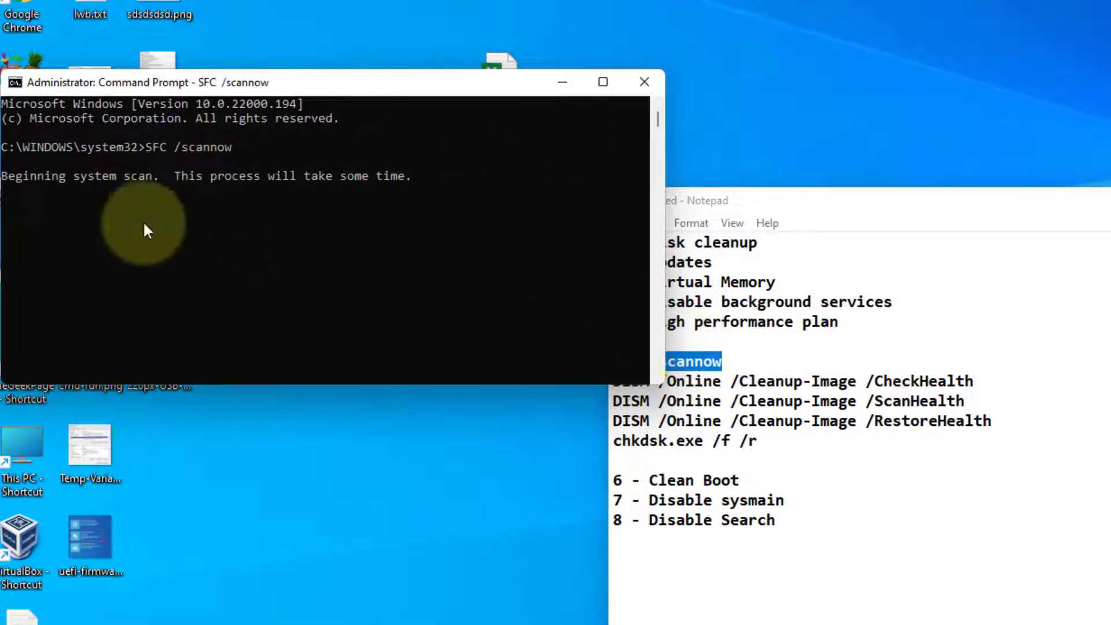
- Select the CheckHealth, chkdsk.exe /f /r and other repair commands in the notes
click(868, 391)
drag(920, 381, 992, 377)
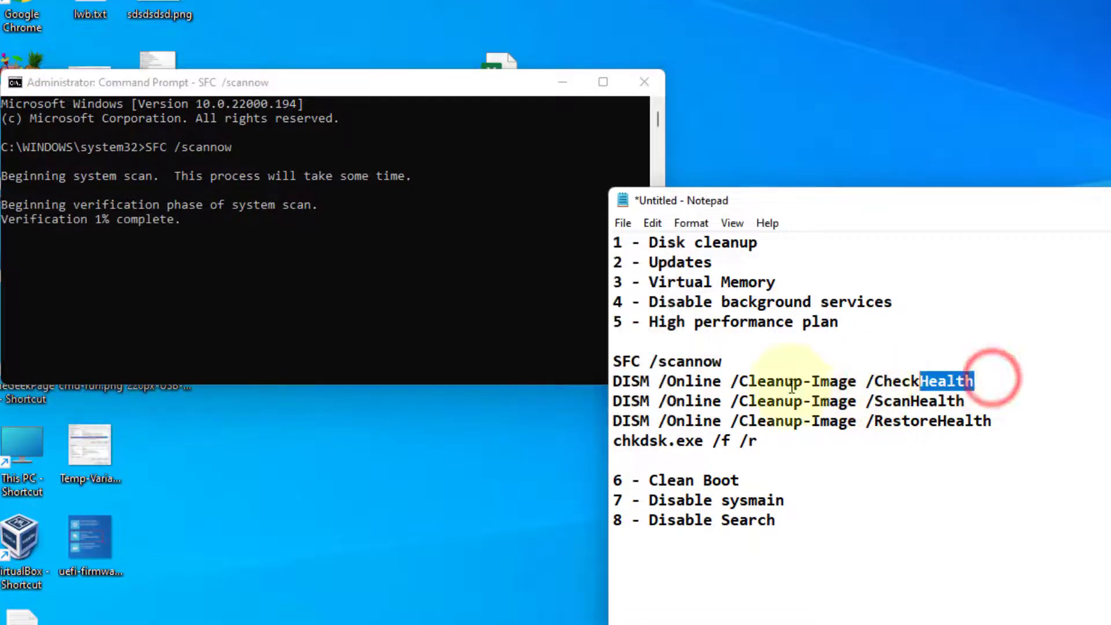
click(984, 379)
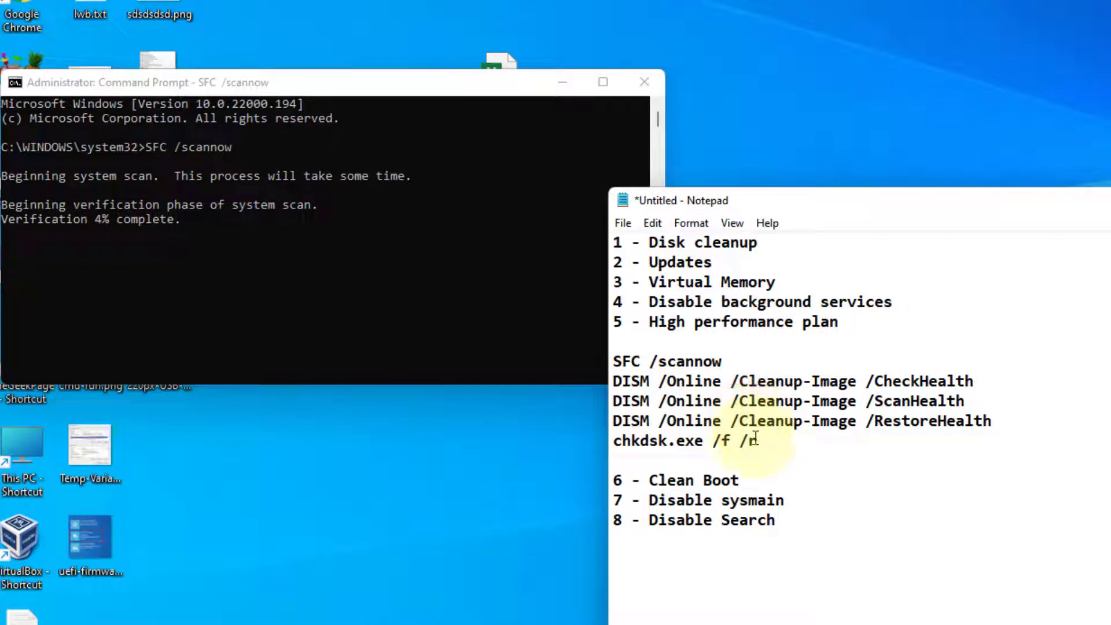
drag(757, 442, 615, 442)
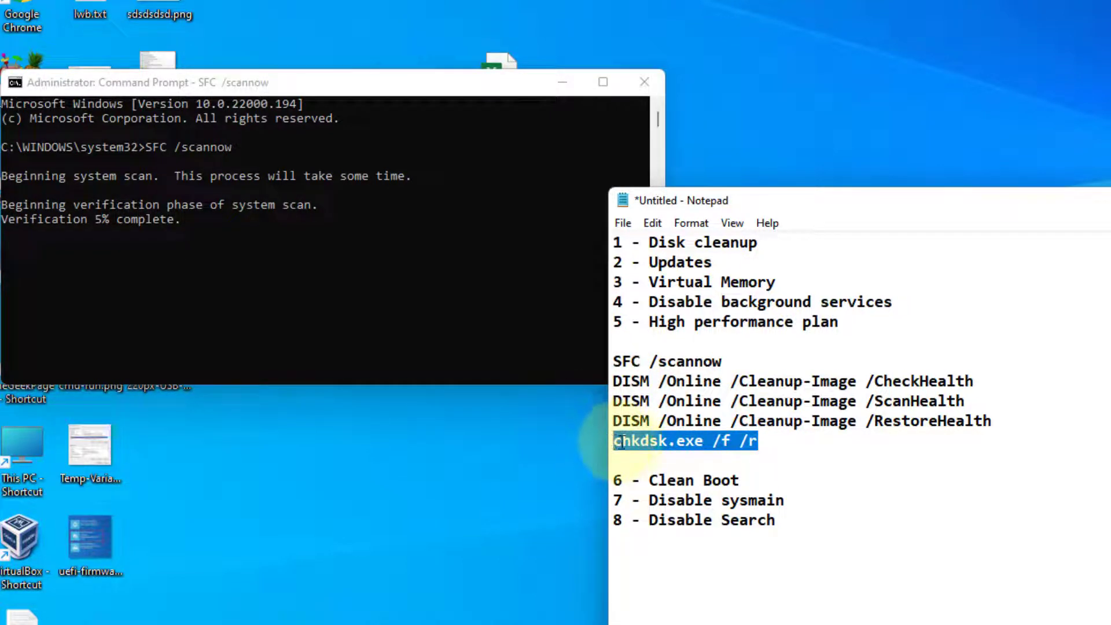
drag(767, 447, 602, 360)
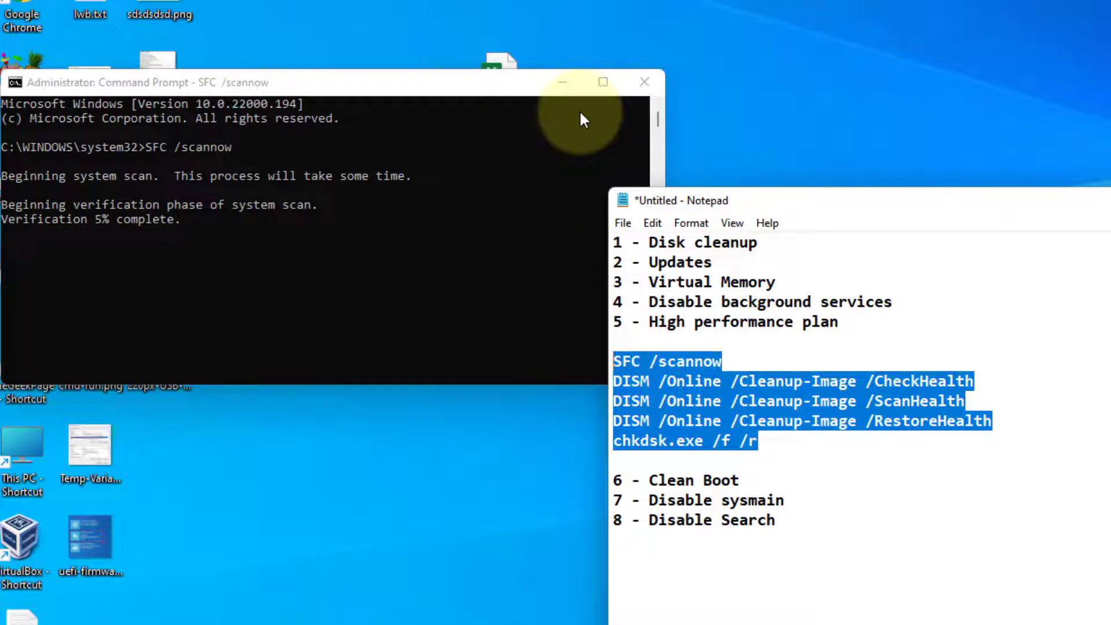
- Minimise Command Prompt and launch the Services app from search
click(562, 87)
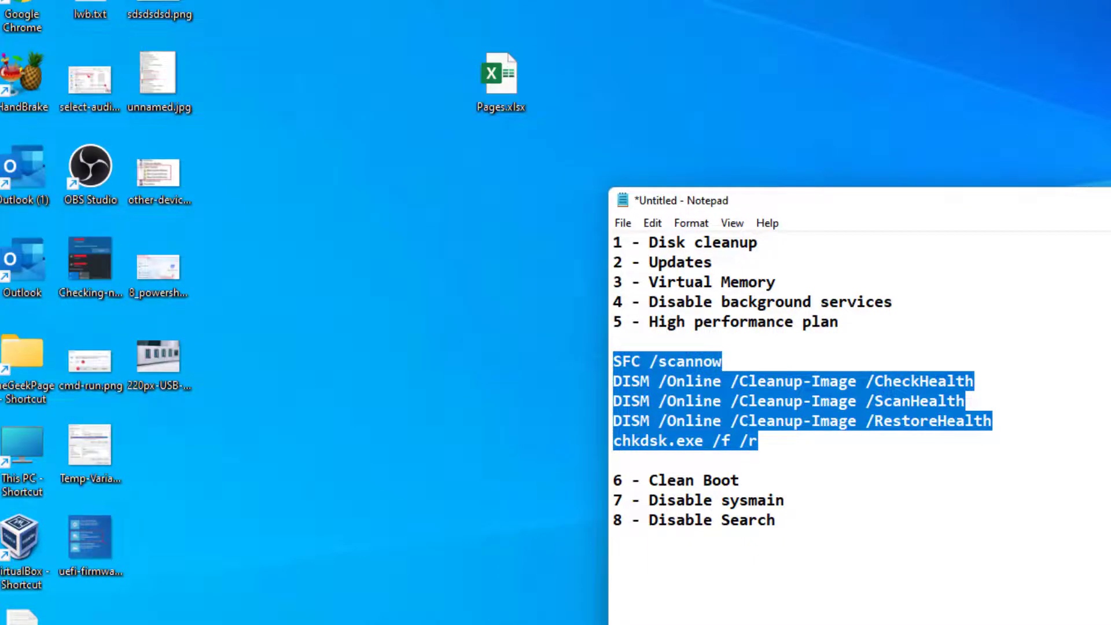
key(super+s)
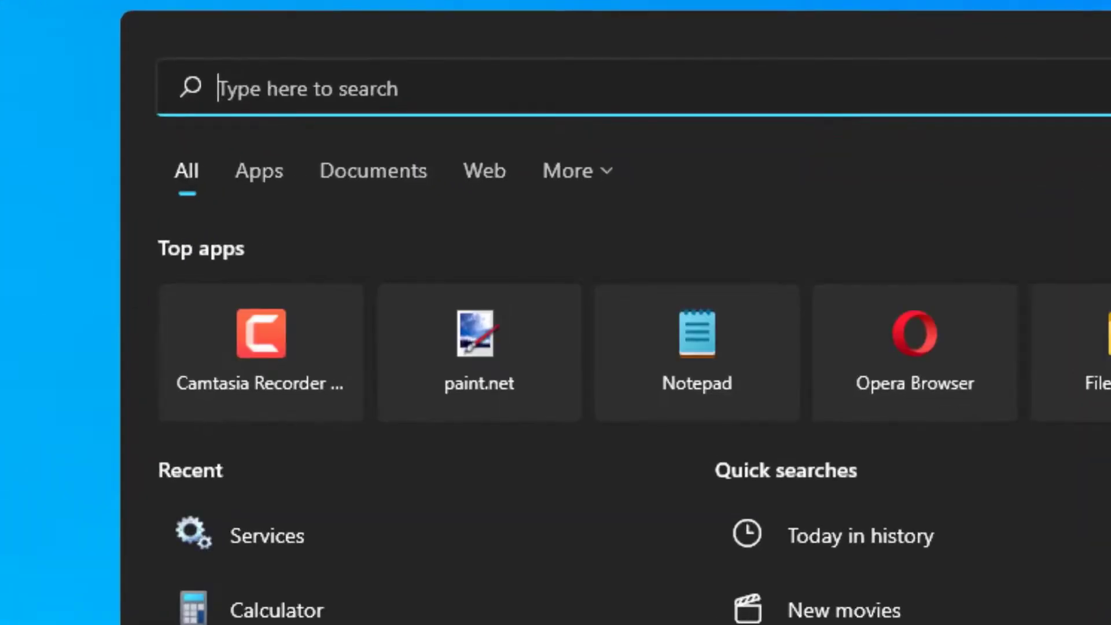
text(services)
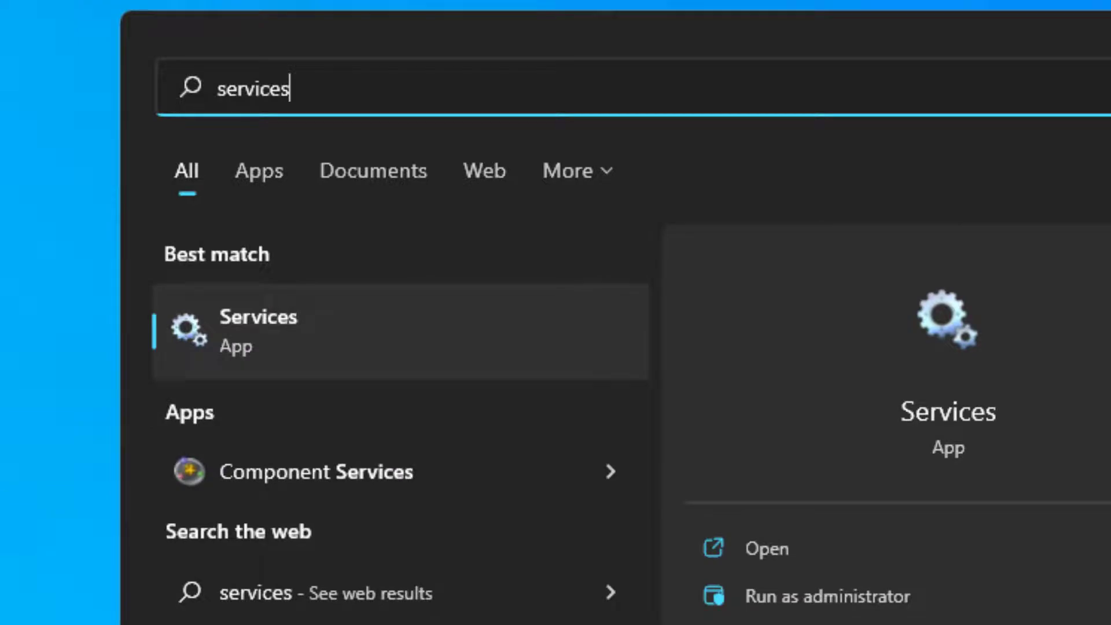
click(340, 369)
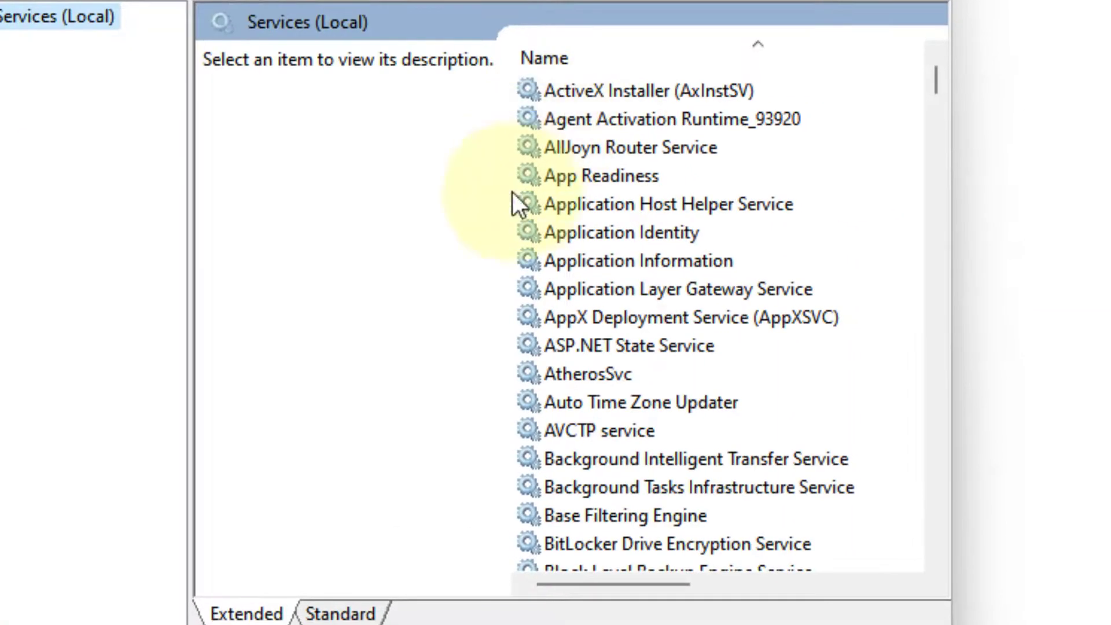
- Set SysMain's startup type to Disabled, stop the service, and confirm with OK
click(606, 252)
text(sysmain)
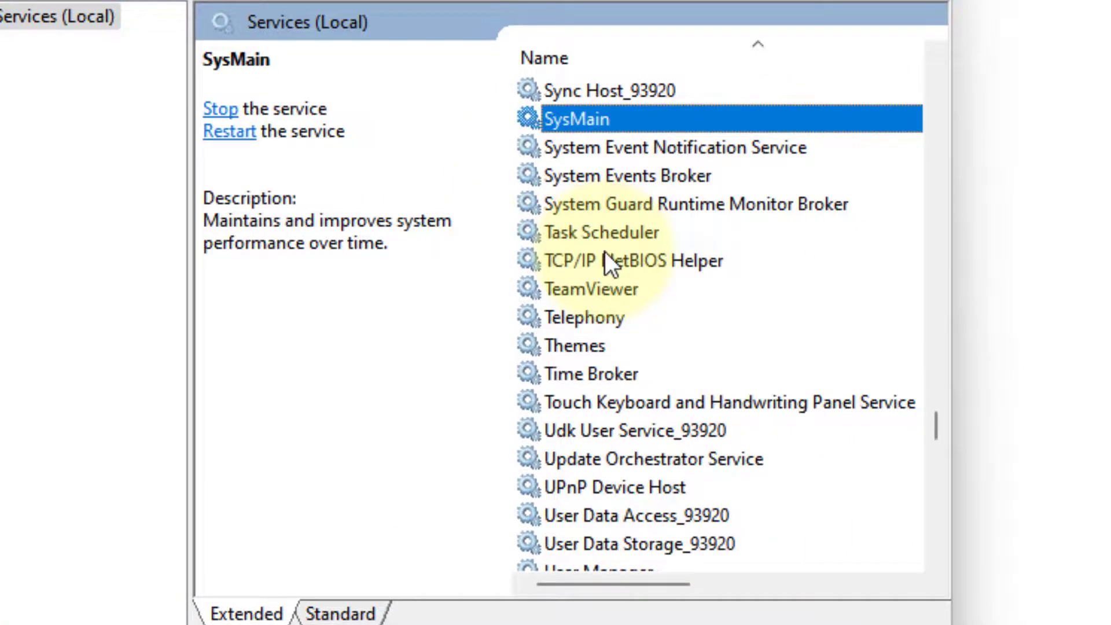
double_click(631, 123)
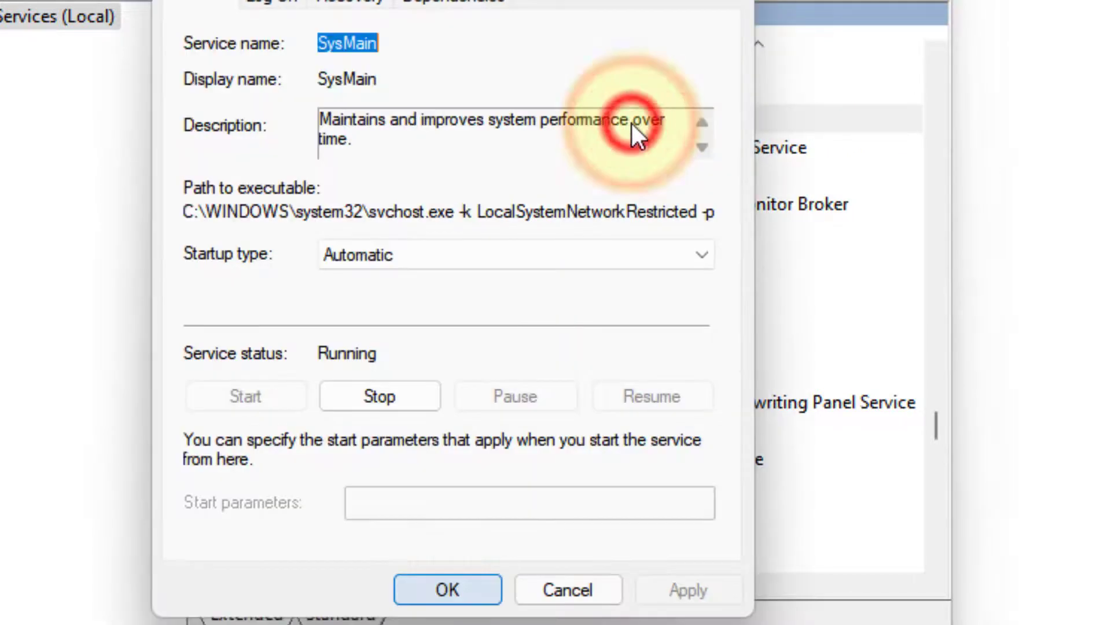
click(393, 264)
click(370, 340)
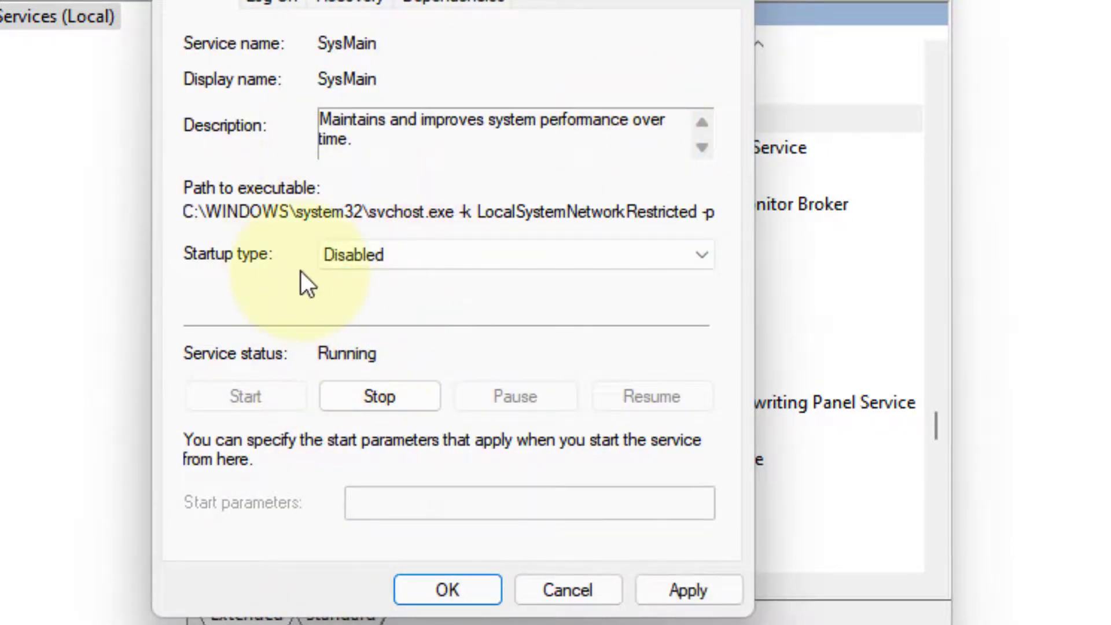
click(348, 405)
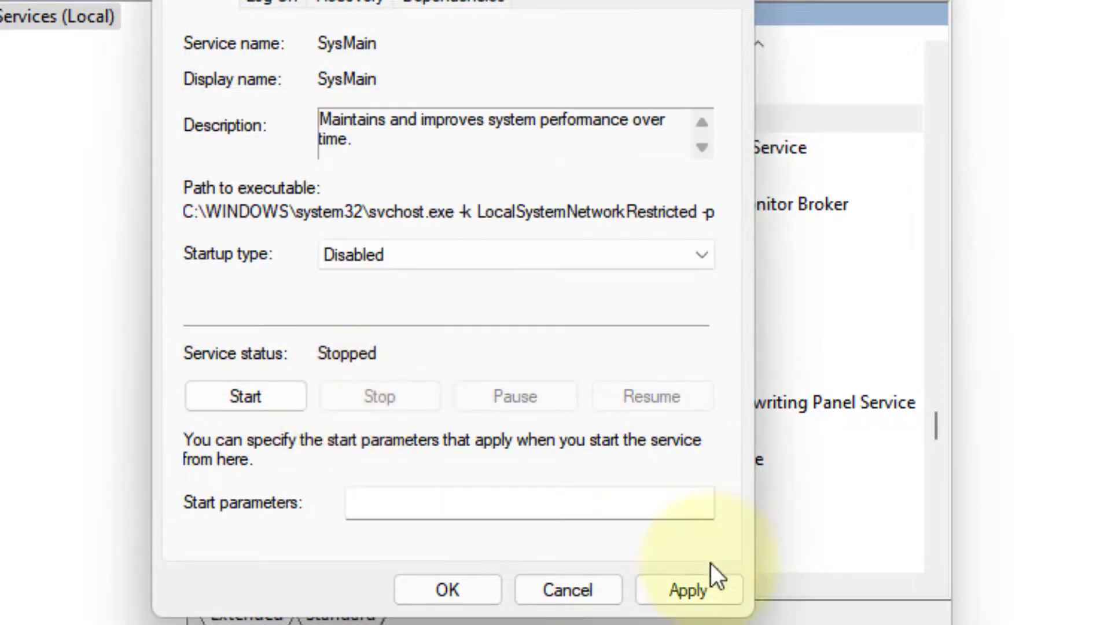
click(487, 591)
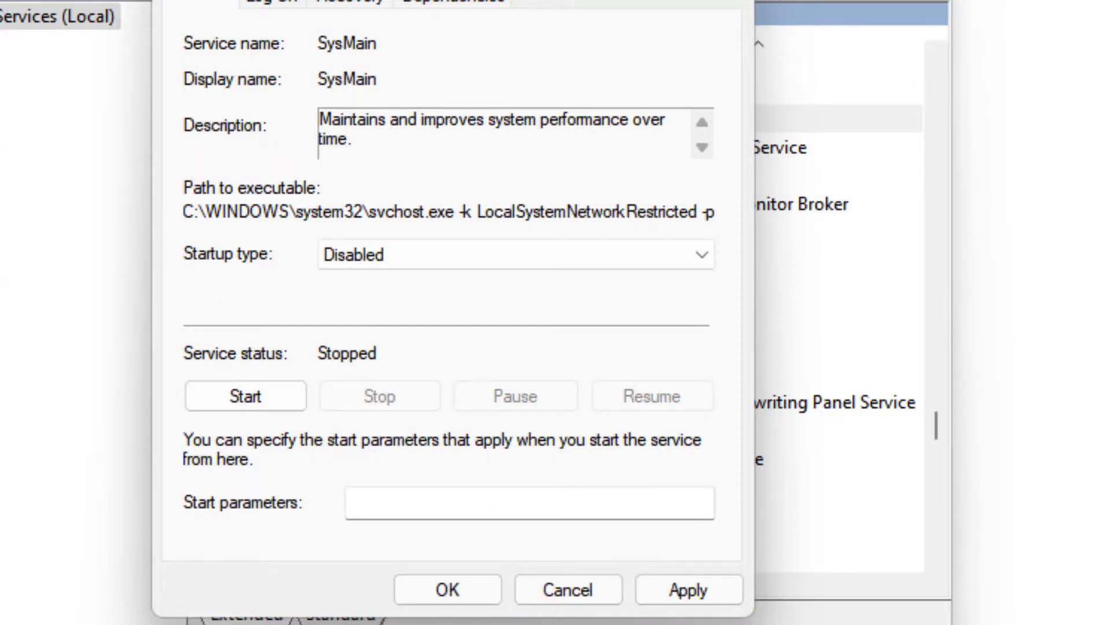